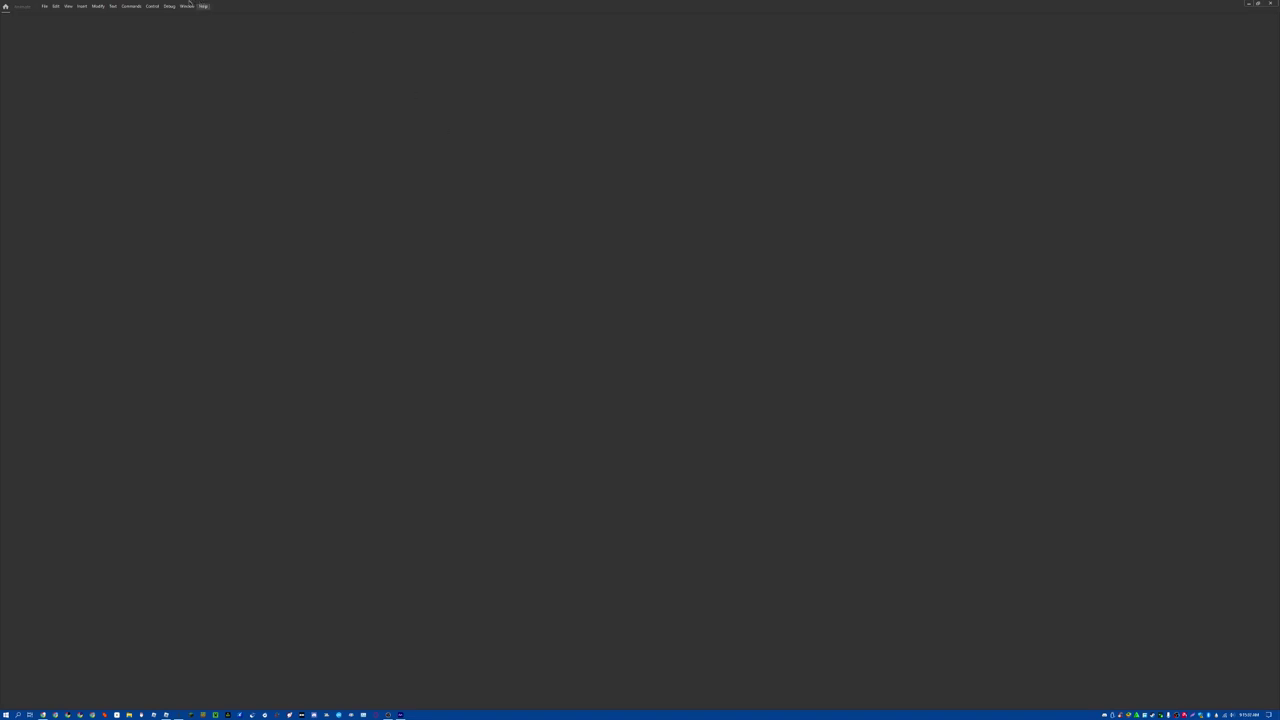
# Create a new blank document.
pyautogui.click(44, 6)
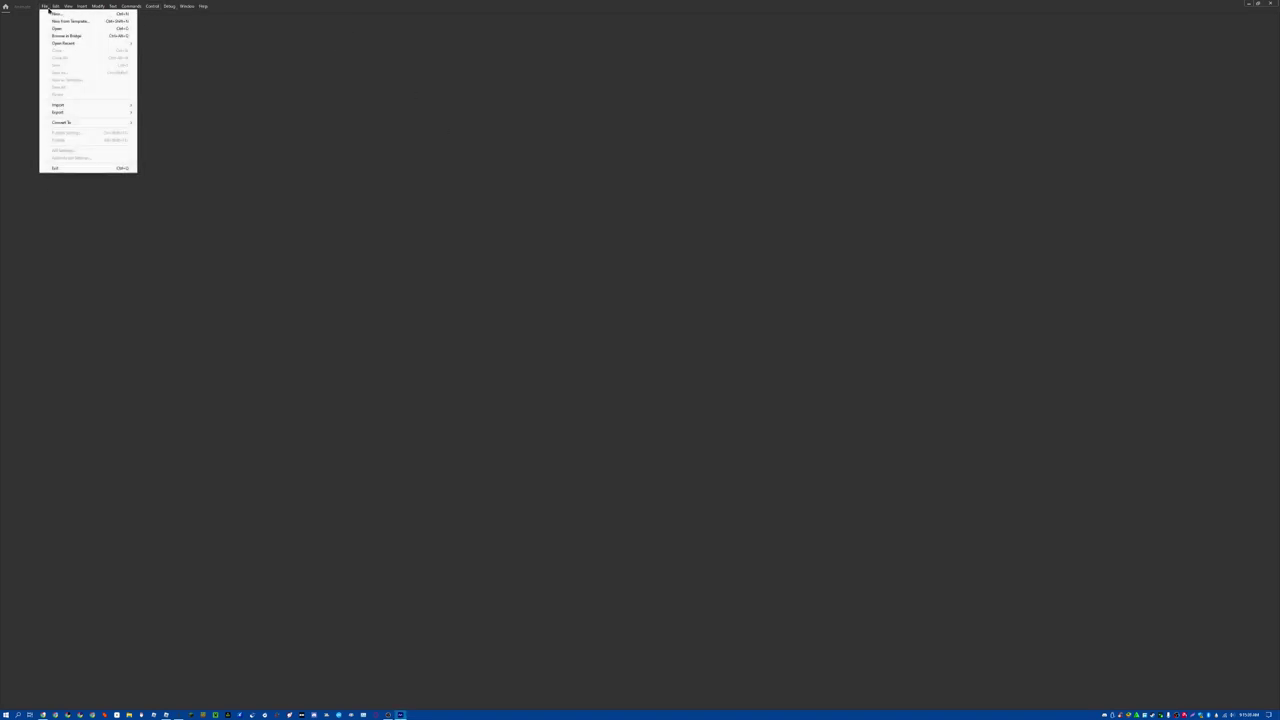
pyautogui.click(62, 13)
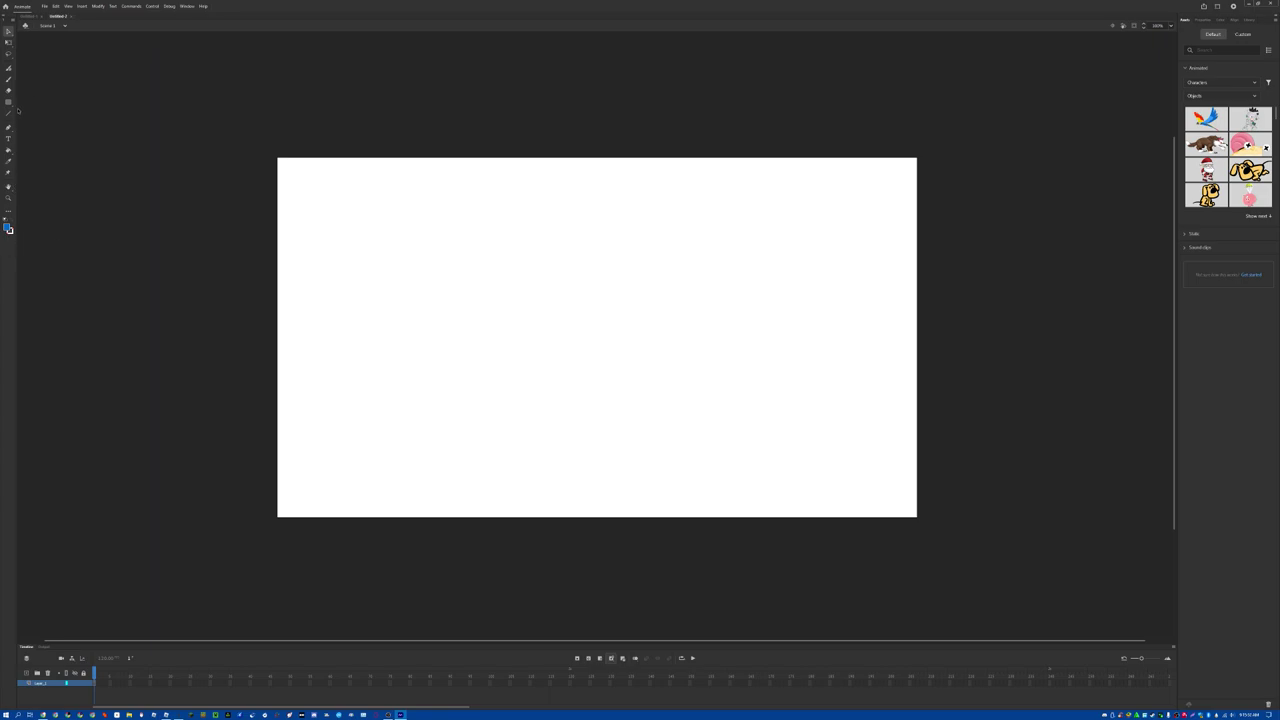
pyautogui.click(12, 79)
pyautogui.click(9, 114)
pyautogui.moveTo(441, 299); pyautogui.dragTo(423, 382)
pyautogui.press('Delete')
pyautogui.click(9, 80)
pyautogui.moveTo(487, 255); pyautogui.dragTo(452, 367)
pyautogui.hotkey('ctrl', 'z')
# Set the fill color to black and paint one long slanted leg stroke with the Classic Brush on the stage's left half.
pyautogui.click(8, 228)
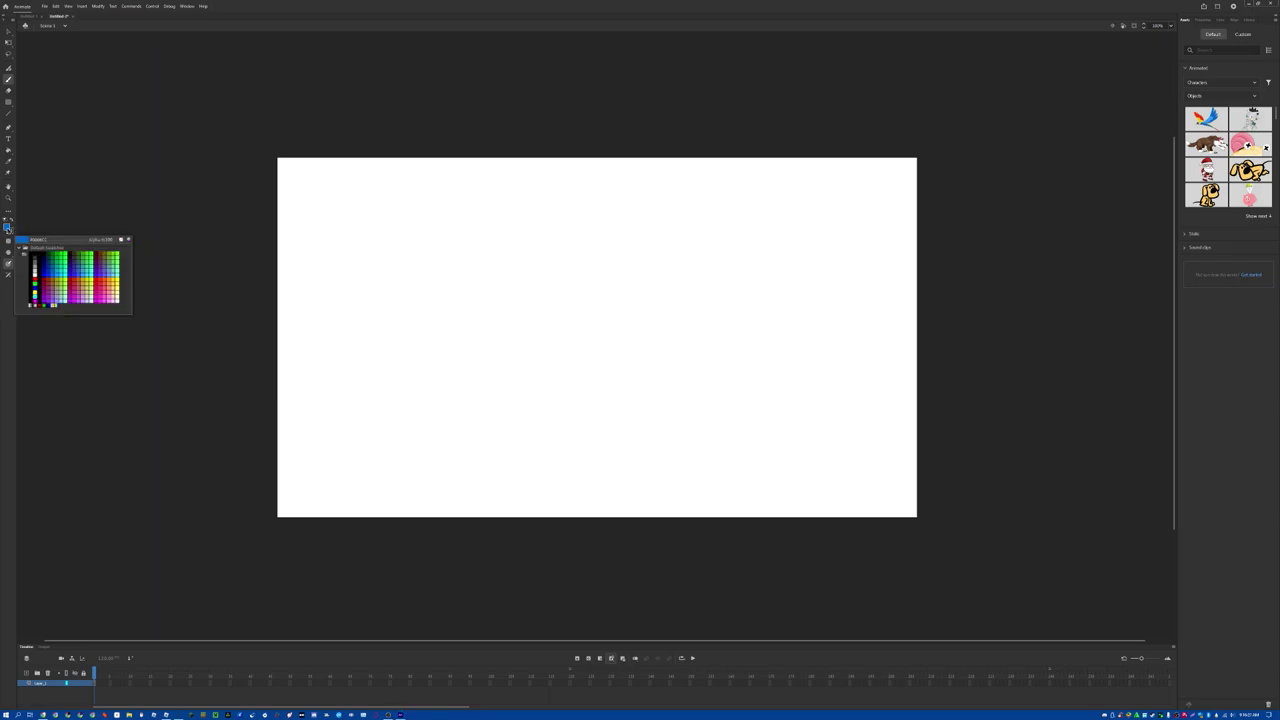
pyautogui.click(40, 252)
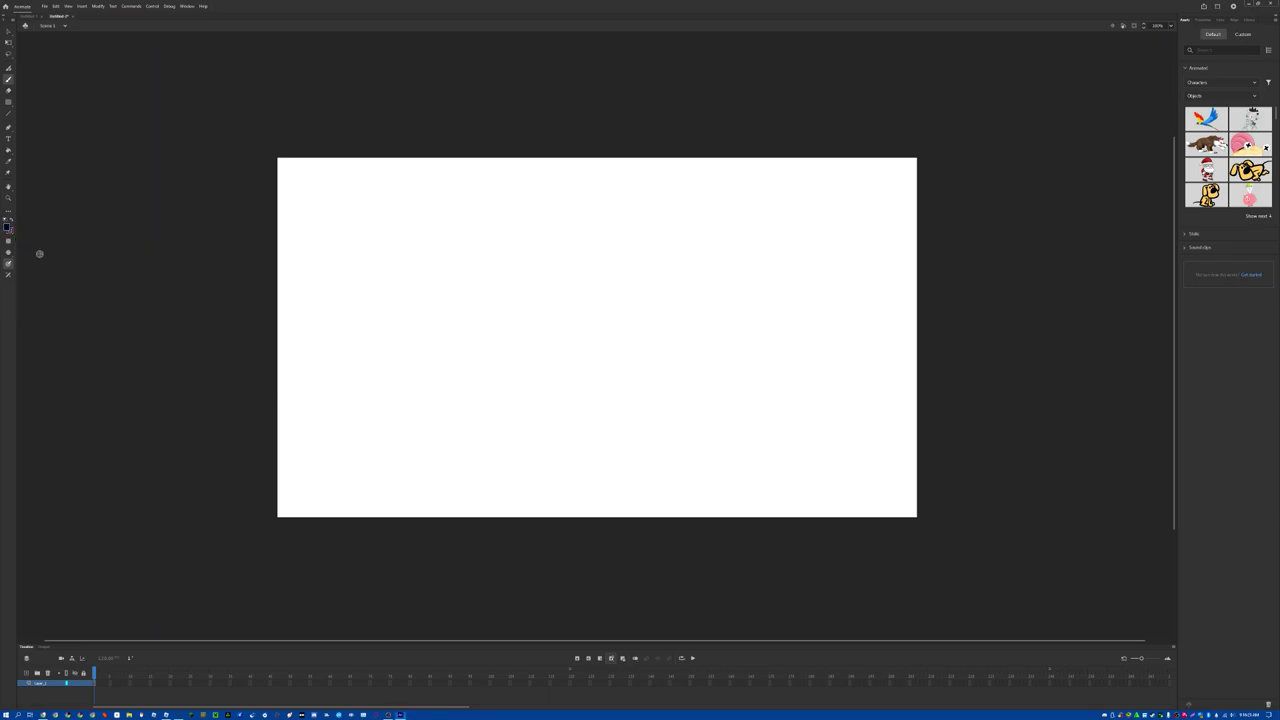
pyautogui.moveTo(450, 296); pyautogui.dragTo(422, 373)
pyautogui.click(421, 376)
pyautogui.hotkey('ctrl', 'z')
pyautogui.scroll(1, 453, 403)
pyautogui.scroll(3, 453, 403)
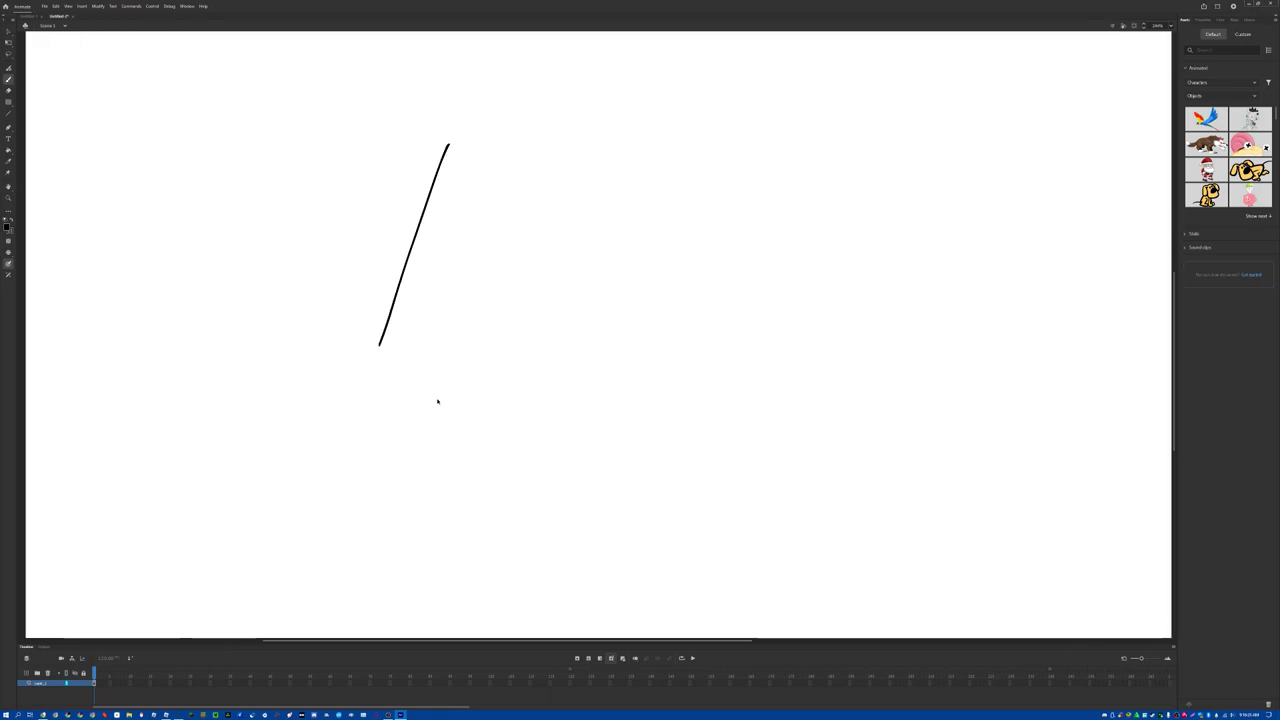
pyautogui.moveTo(295, 270); pyautogui.dragTo(296, 402)
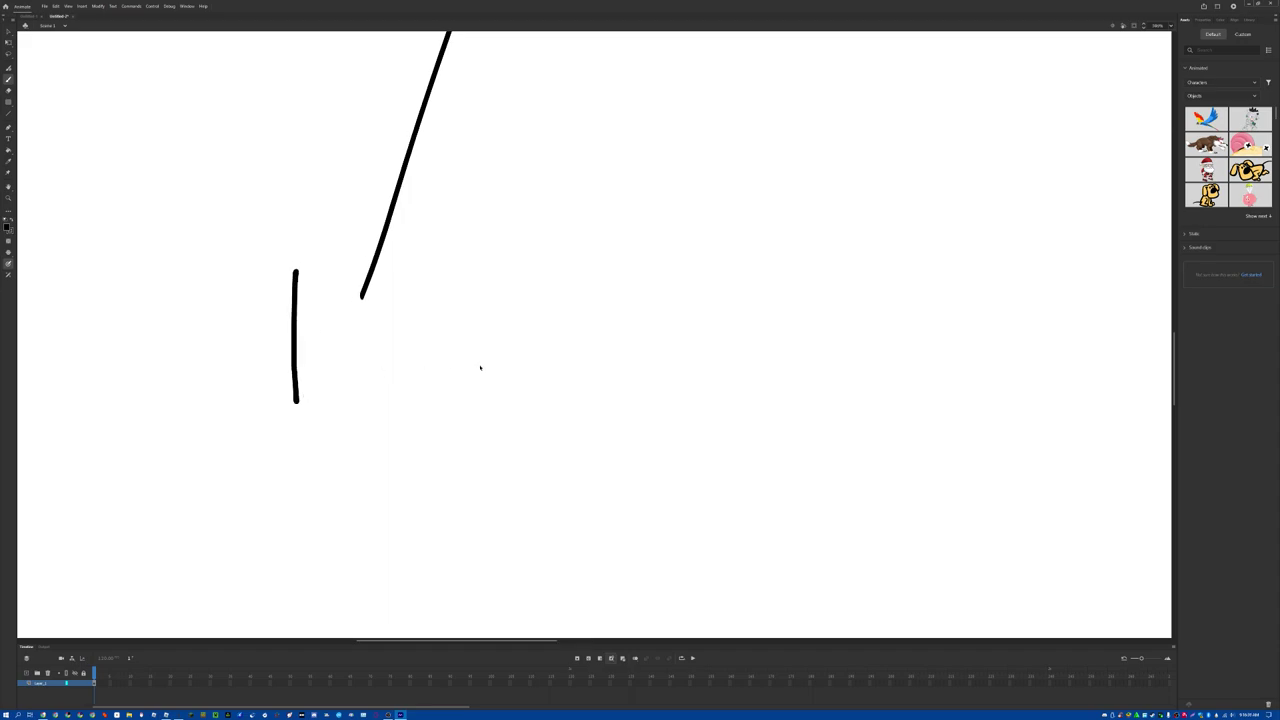
pyautogui.hotkey('ctrl', 'z')
pyautogui.rightClick(375, 211)
pyautogui.click(371, 358)
pyautogui.hotkey('ctrl', 'z')
pyautogui.scroll(5, 375, 292)
pyautogui.scroll(-3, 375, 292)
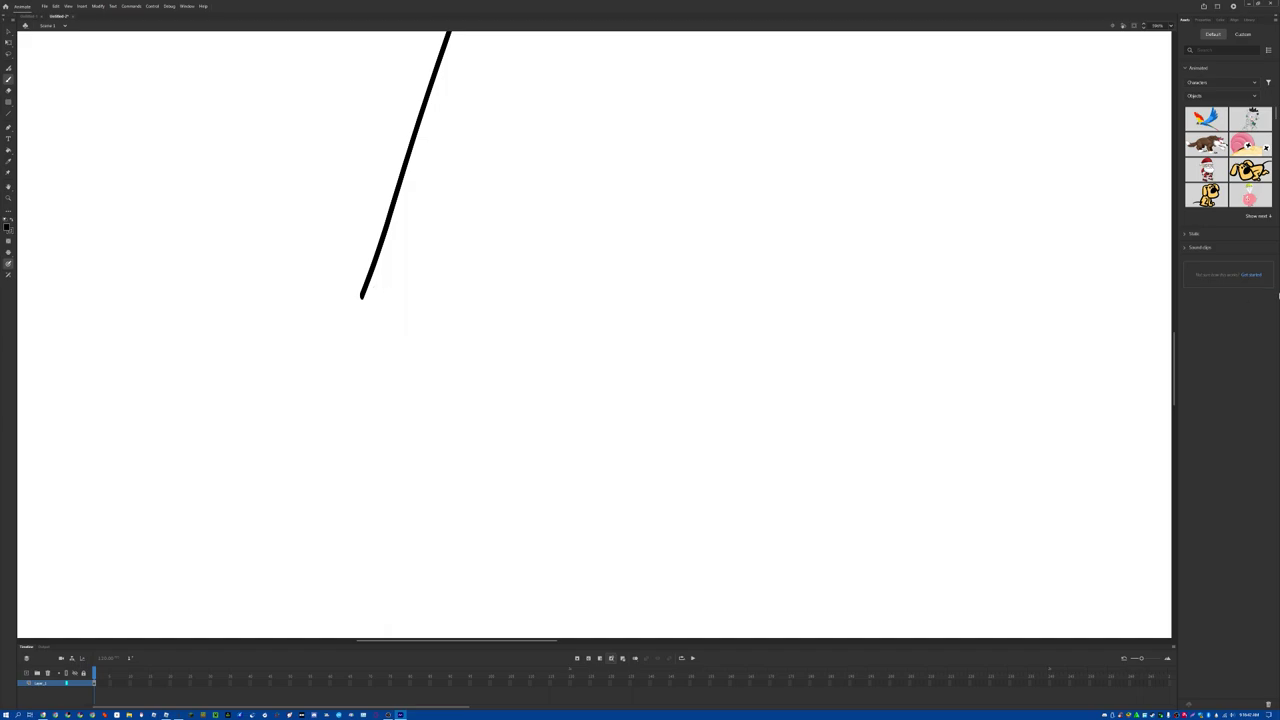
# Paint a short, thick horizontal foot pointing left from the lower end of the slanted leg stroke.
pyautogui.moveTo(1175, 395); pyautogui.dragTo(1175, 370)
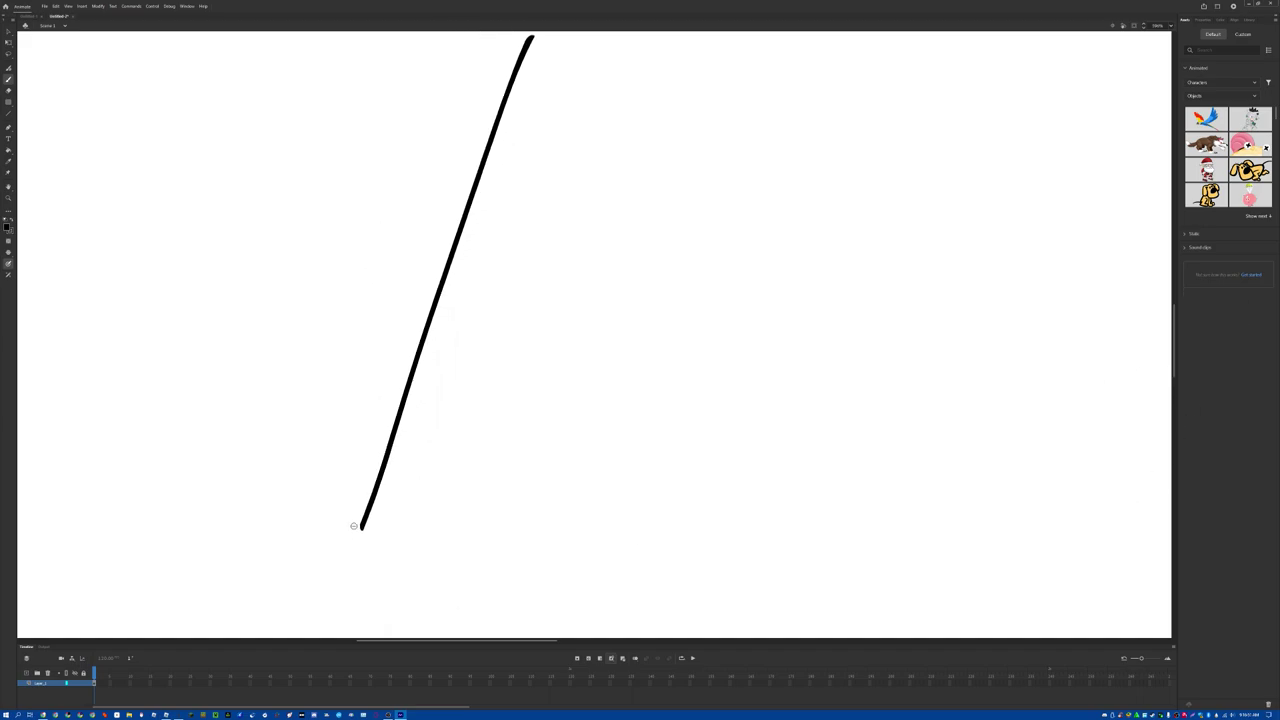
pyautogui.moveTo(360, 527); pyautogui.dragTo(323, 528)
pyautogui.moveTo(333, 524); pyautogui.dragTo(322, 526)
pyautogui.moveTo(341, 532); pyautogui.dragTo(352, 532)
# Erase the upper part of the slanted leg so only a short section remains above the foot.
pyautogui.scroll(5, 655, 446)
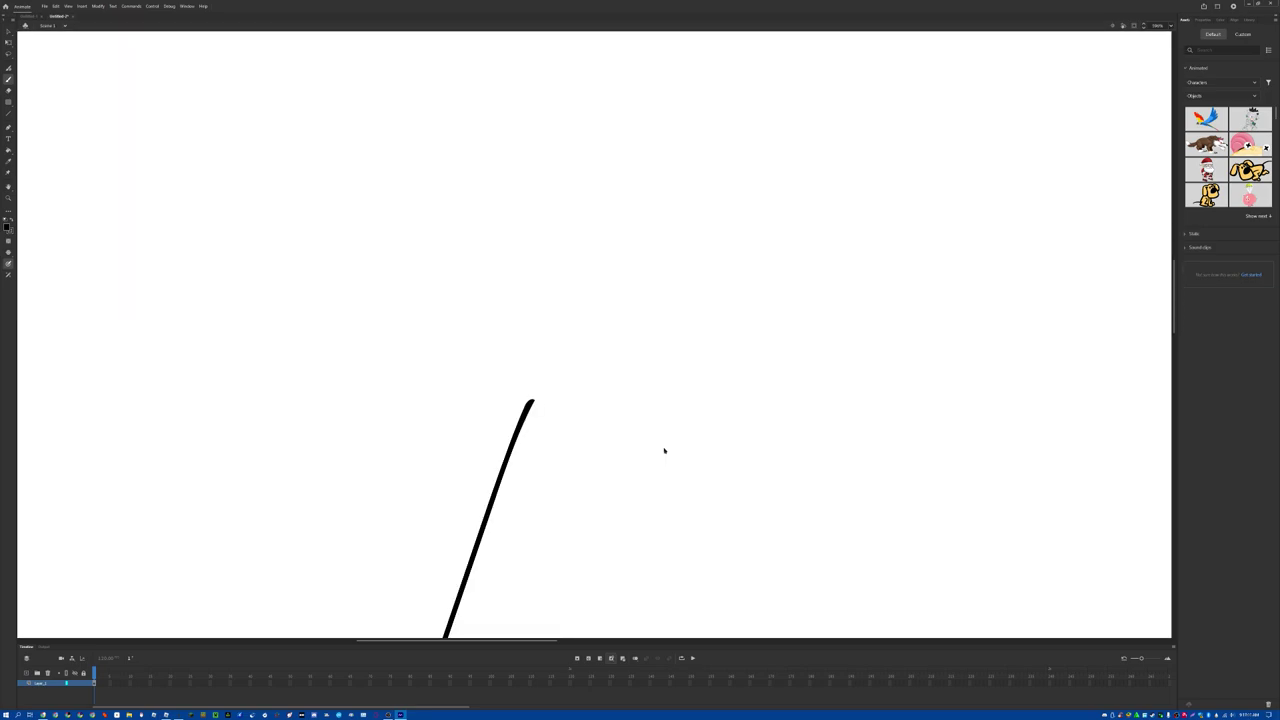
pyautogui.scroll(-2, 683, 446)
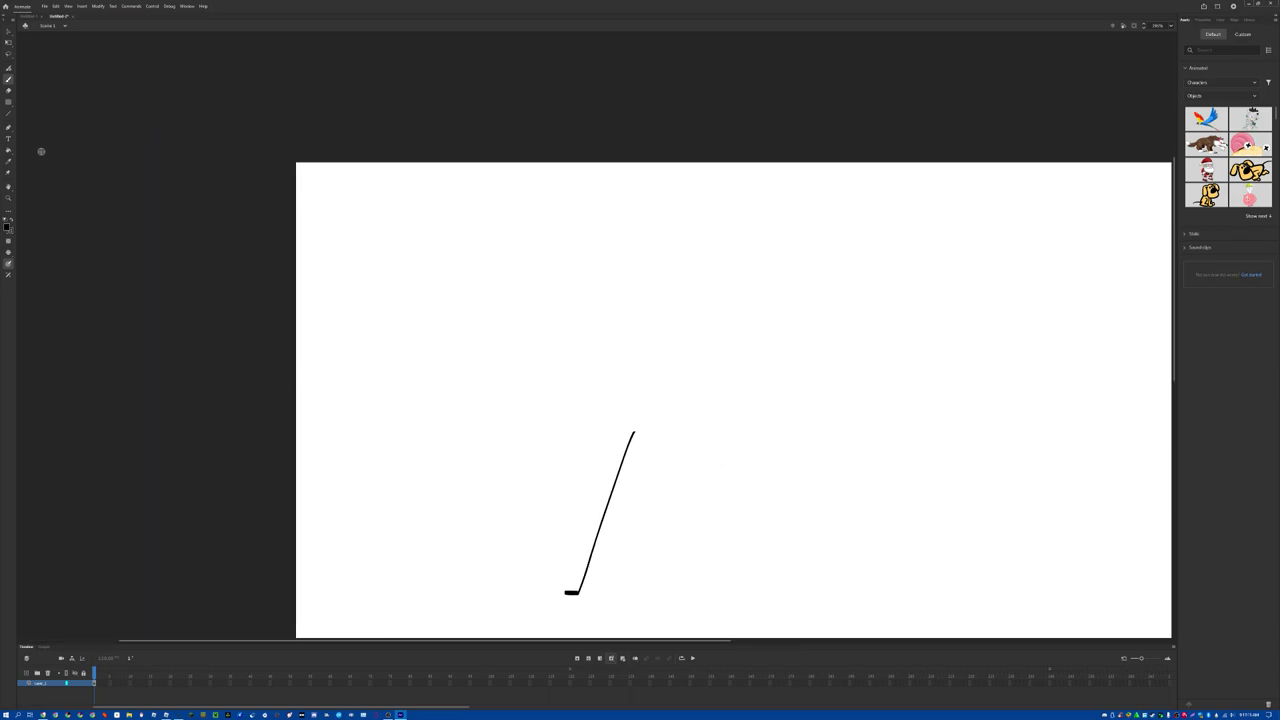
pyautogui.click(8, 89)
pyautogui.scroll(4, 750, 494)
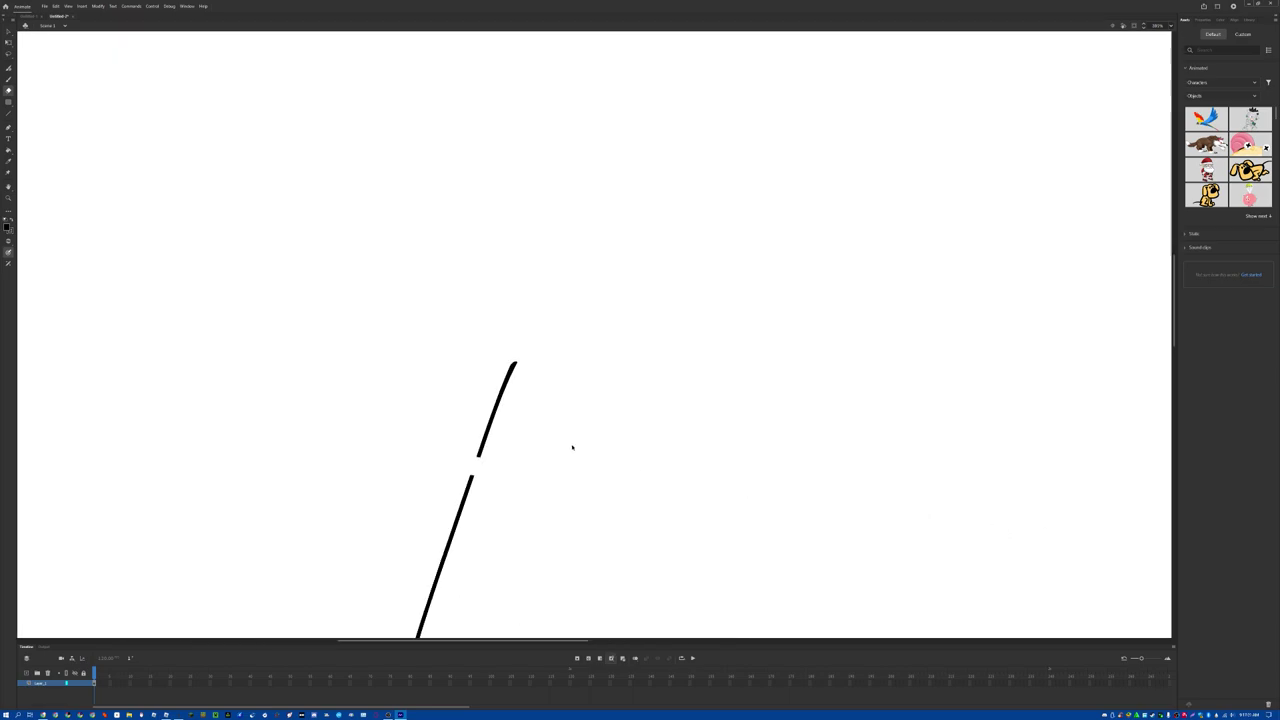
pyautogui.moveTo(434, 453)
pyautogui.mouseDown()
pyautogui.moveTo(478, 442)
pyautogui.moveTo(439, 441)
pyautogui.moveTo(469, 432)
pyautogui.moveTo(461, 419)
pyautogui.moveTo(472, 411)
pyautogui.moveTo(472, 427)
pyautogui.moveTo(486, 360)
pyautogui.mouseUp()
pyautogui.scroll(-8, 477, 348)
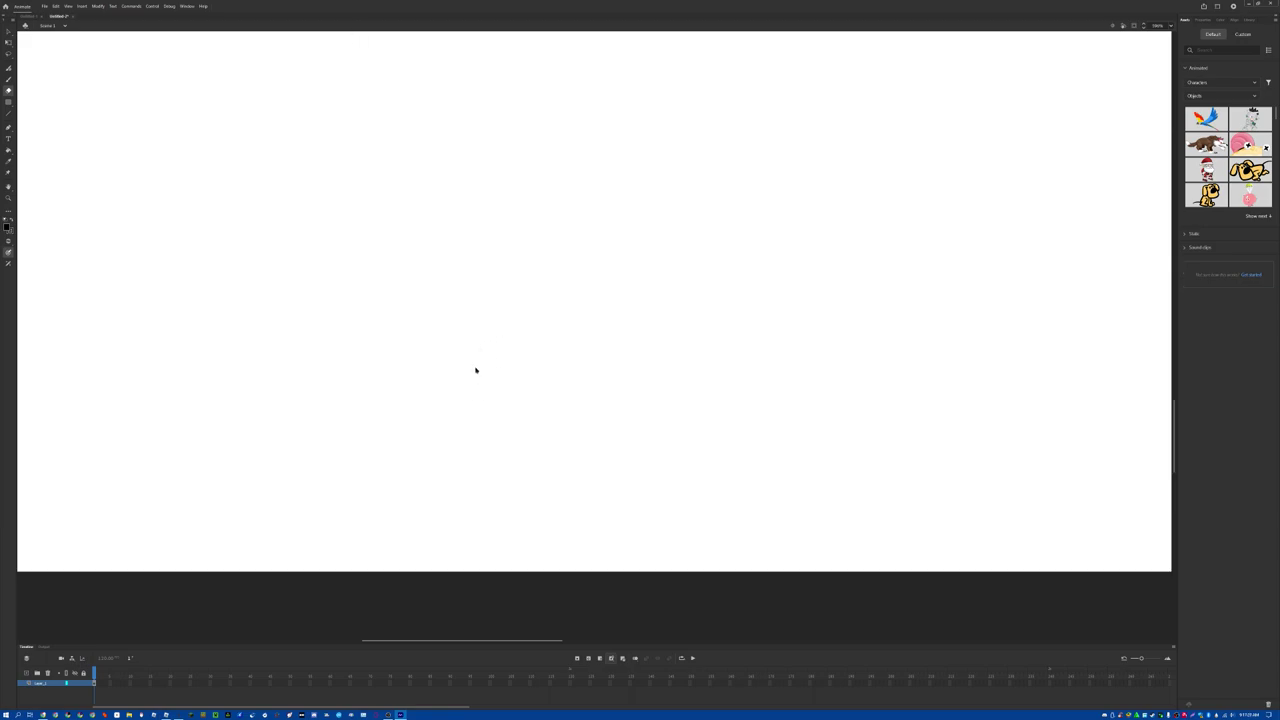
pyautogui.scroll(5, 474, 369)
pyautogui.moveTo(426, 192); pyautogui.dragTo(451, 115)
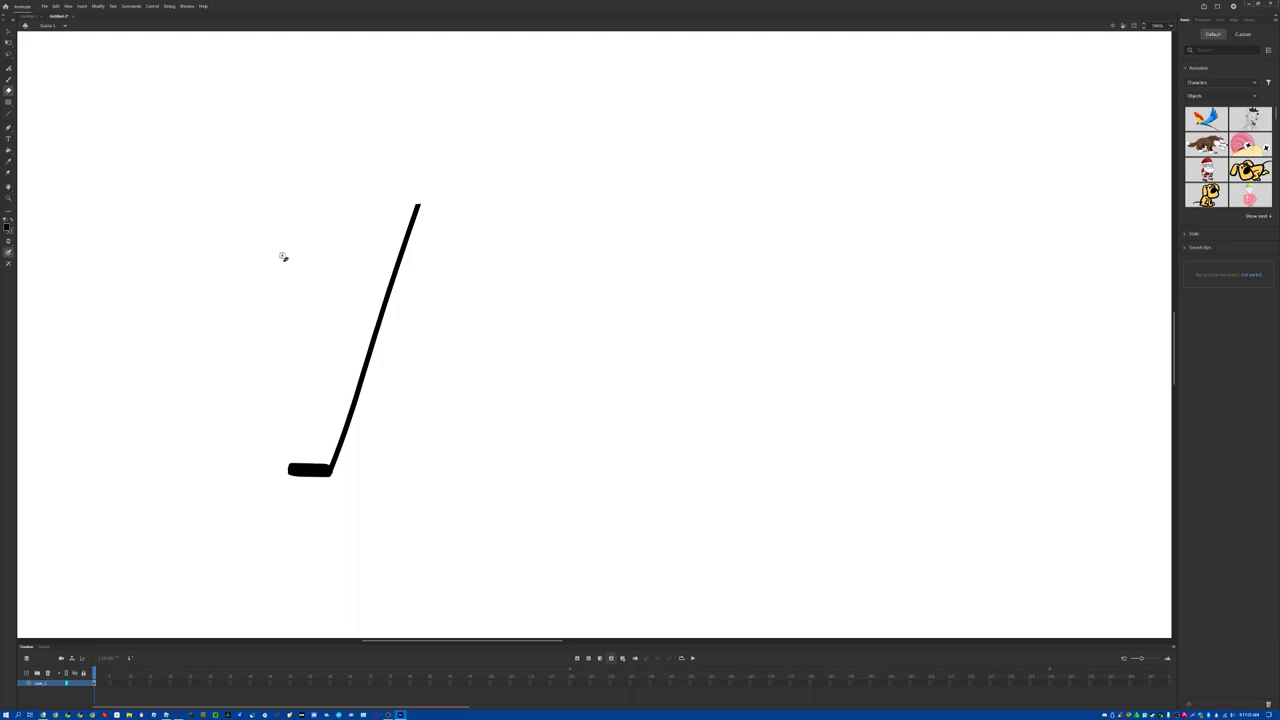
pyautogui.moveTo(380, 334)
pyautogui.mouseDown()
pyautogui.moveTo(381, 307)
pyautogui.moveTo(398, 304)
pyautogui.moveTo(384, 292)
pyautogui.moveTo(404, 300)
pyautogui.moveTo(391, 283)
pyautogui.moveTo(407, 272)
pyautogui.moveTo(418, 226)
pyautogui.mouseUp()
pyautogui.click(376, 340)
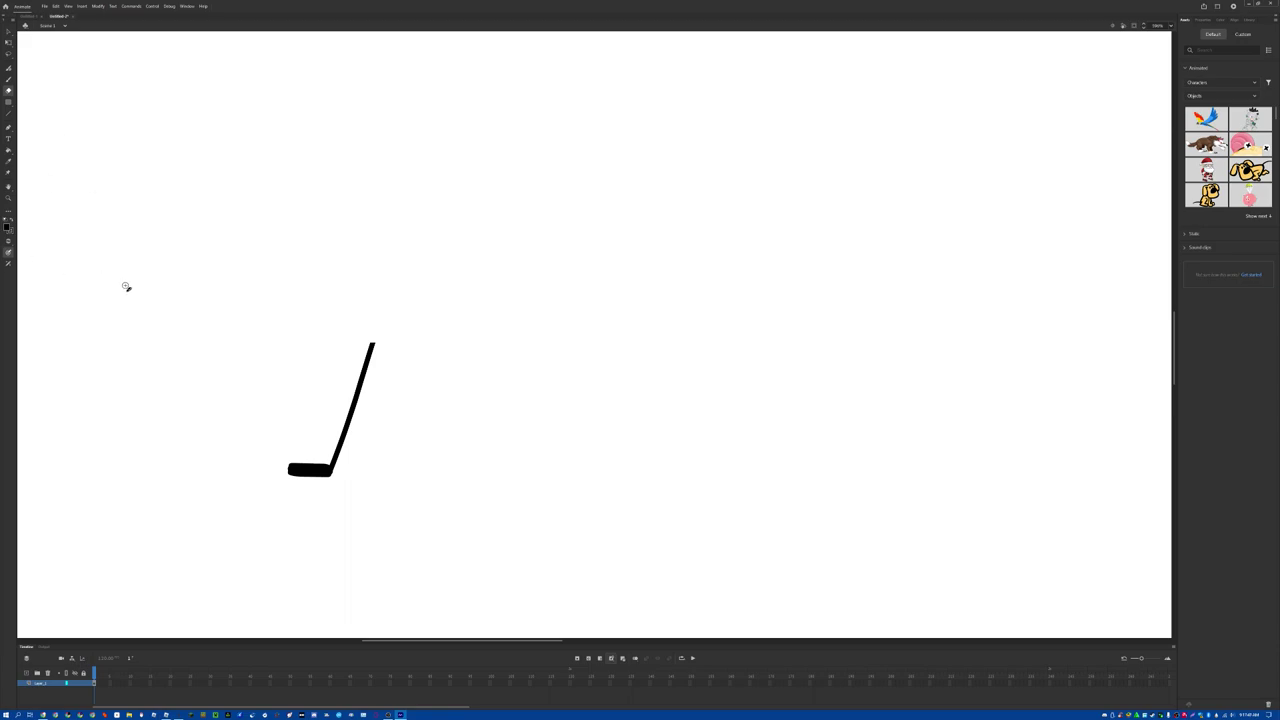
pyautogui.click(9, 114)
pyautogui.click(9, 80)
pyautogui.moveTo(440, 345); pyautogui.dragTo(464, 388)
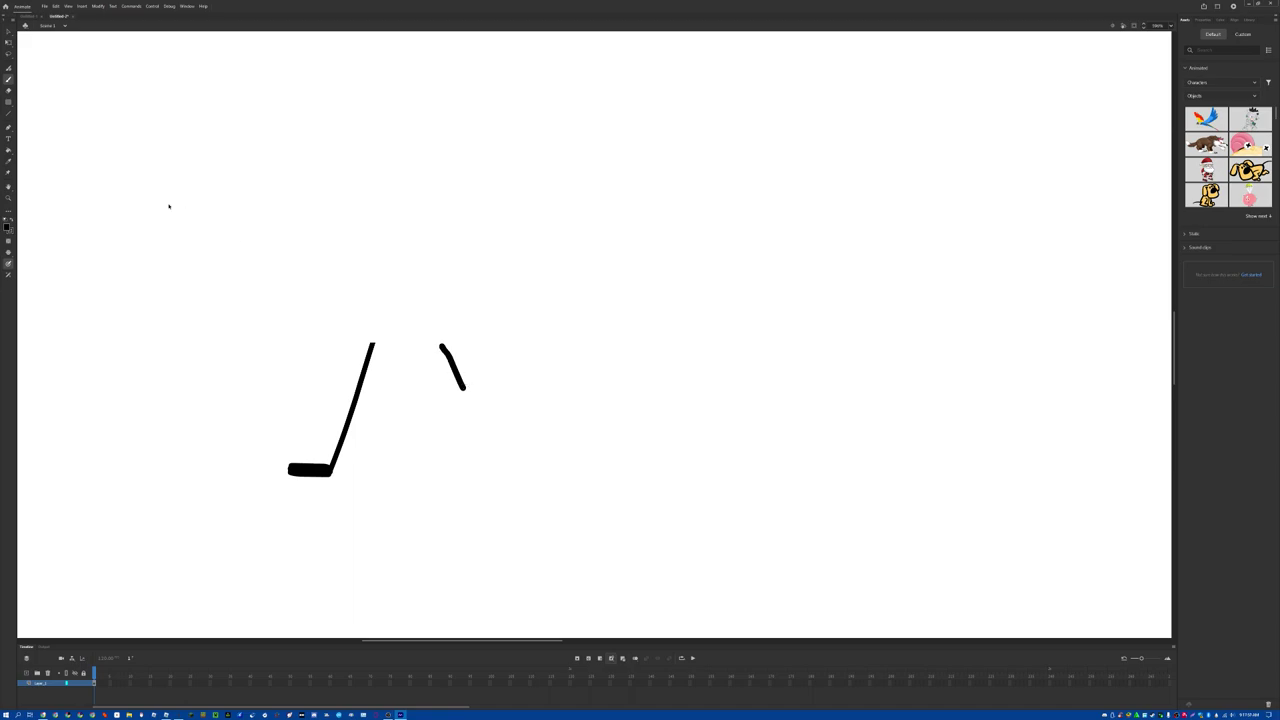
pyautogui.hotkey('ctrl', 'z')
pyautogui.click(8, 70)
pyautogui.moveTo(421, 345); pyautogui.dragTo(455, 392)
pyautogui.hotkey('ctrl', 'z')
pyautogui.click(9, 129)
pyautogui.moveTo(427, 358); pyautogui.dragTo(450, 385)
pyautogui.click(10, 79)
pyautogui.moveTo(429, 344); pyautogui.dragTo(491, 452)
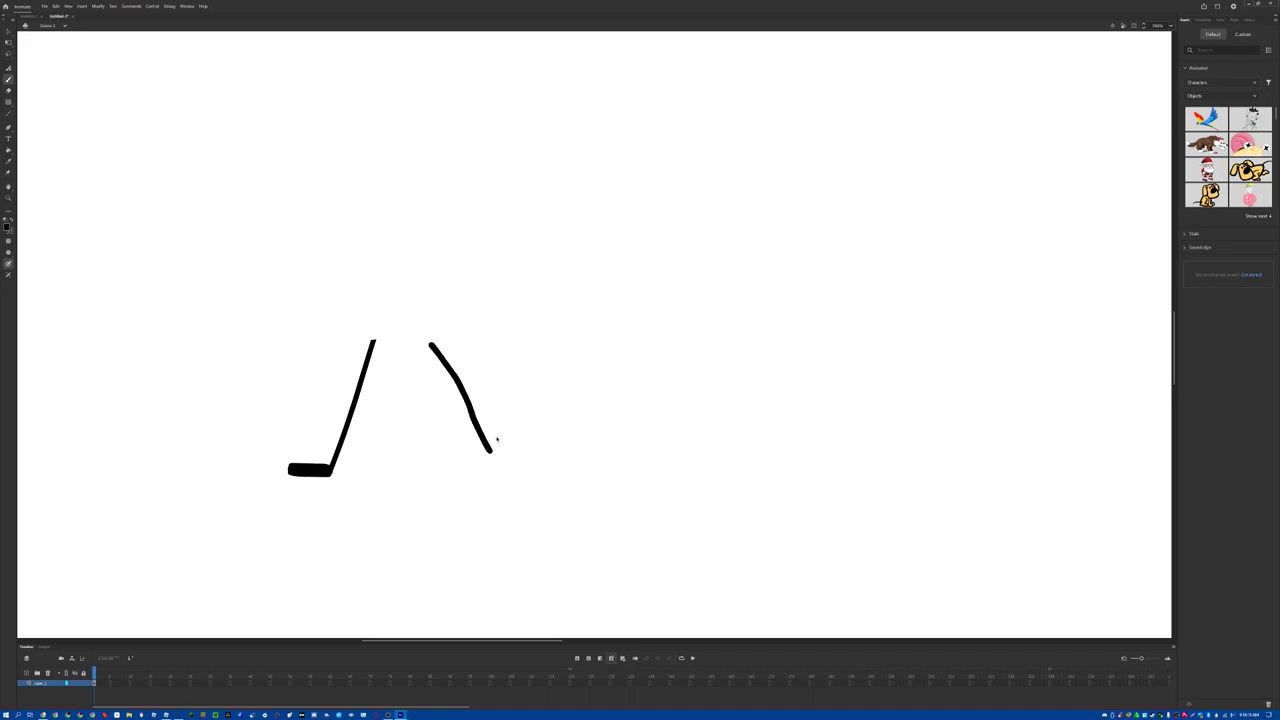
pyautogui.hotkey('ctrl', 'z')
pyautogui.hotkey('ctrl', 'z')
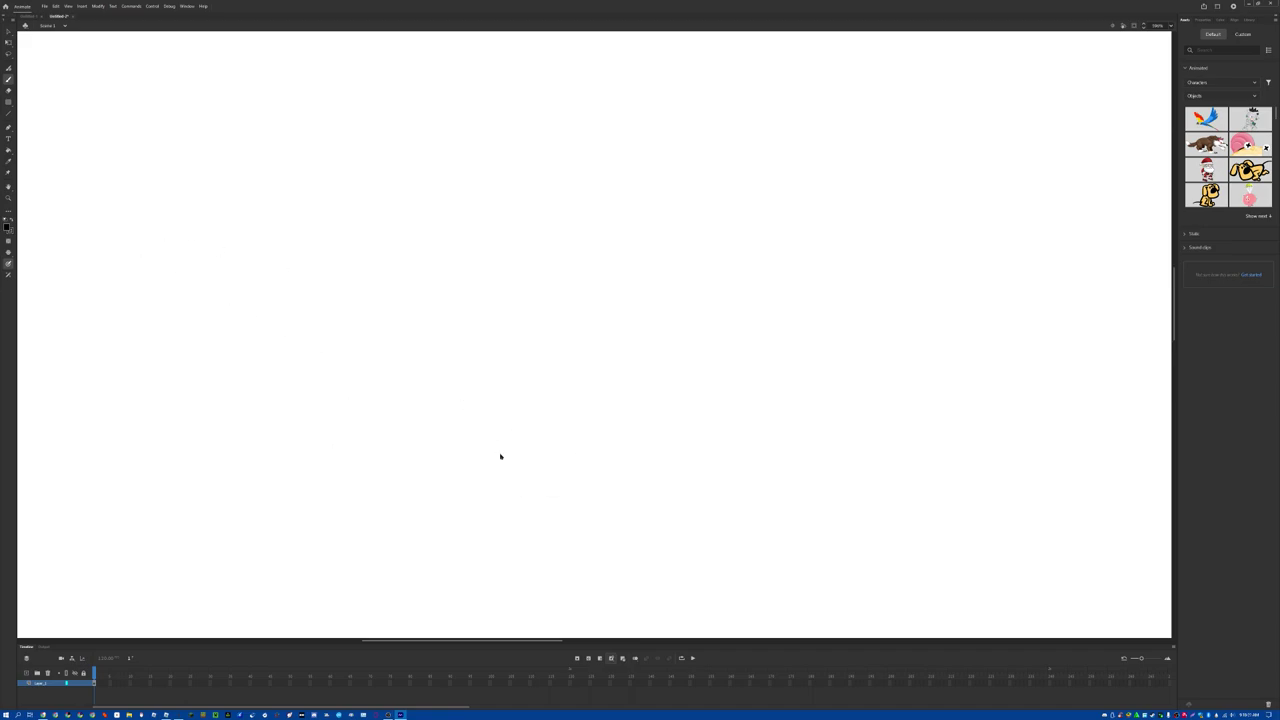
pyautogui.hotkey('ctrl', 'y')
pyautogui.hotkey('ctrl', 'z')
pyautogui.hotkey('ctrl', 'y')
pyautogui.hotkey('ctrl', 'z')
pyautogui.hotkey('ctrl', 'y')
pyautogui.hotkey('ctrl', 'z')
pyautogui.hotkey('ctrl', 'y')
pyautogui.scroll(5, 473, 455)
pyautogui.moveTo(395, 181); pyautogui.dragTo(541, 443)
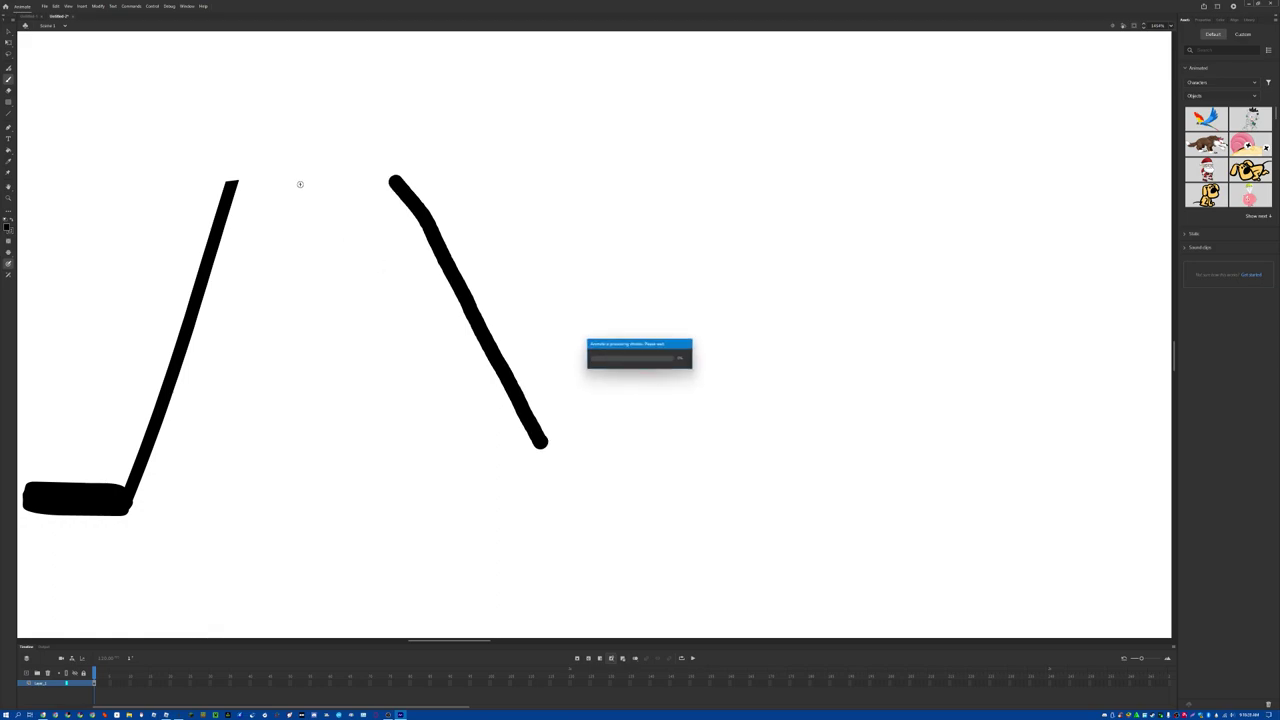
pyautogui.hotkey('ctrl', 'z')
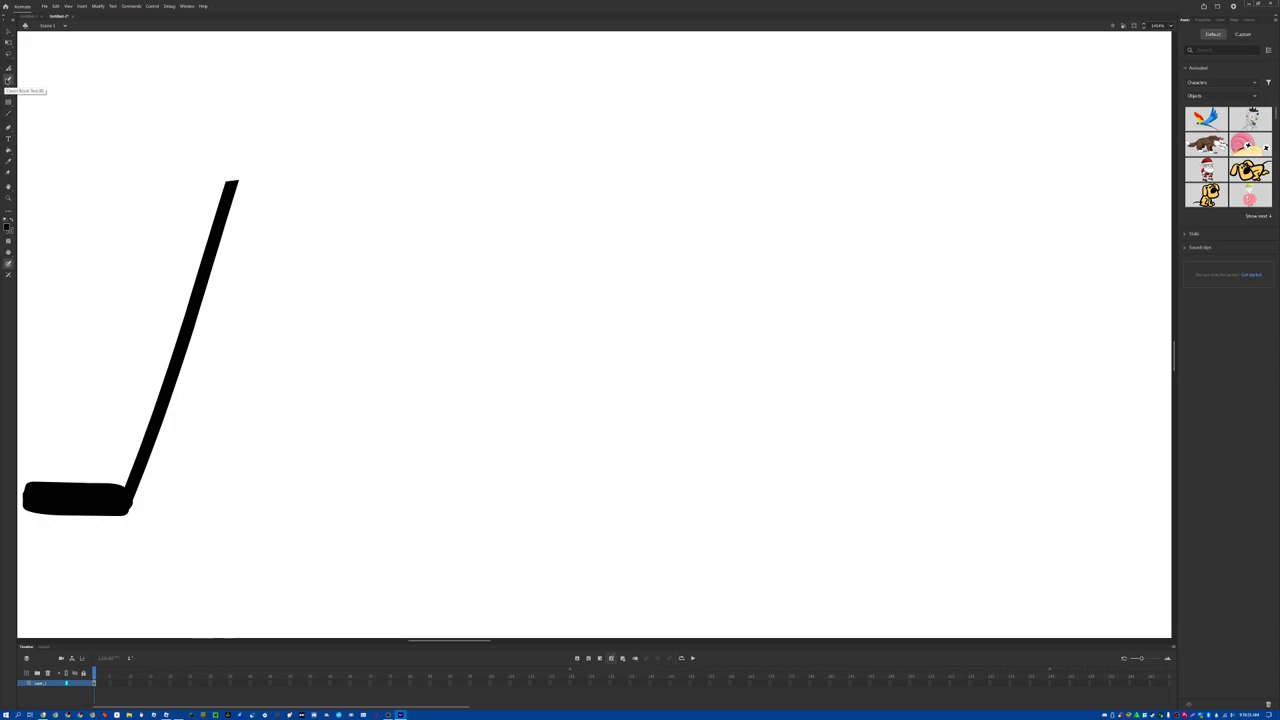
pyautogui.click(9, 69)
pyautogui.moveTo(326, 180)
pyautogui.mouseDown()
pyautogui.moveTo(457, 329)
pyautogui.moveTo(462, 315)
pyautogui.mouseUp()
pyautogui.hotkey('ctrl', 'z')
pyautogui.moveTo(331, 235)
pyautogui.mouseDown()
pyautogui.moveTo(366, 251)
pyautogui.moveTo(465, 400)
pyautogui.mouseUp()
pyautogui.hotkey('ctrl', 'z')
pyautogui.click(8, 80)
pyautogui.moveTo(297, 180); pyautogui.dragTo(460, 452)
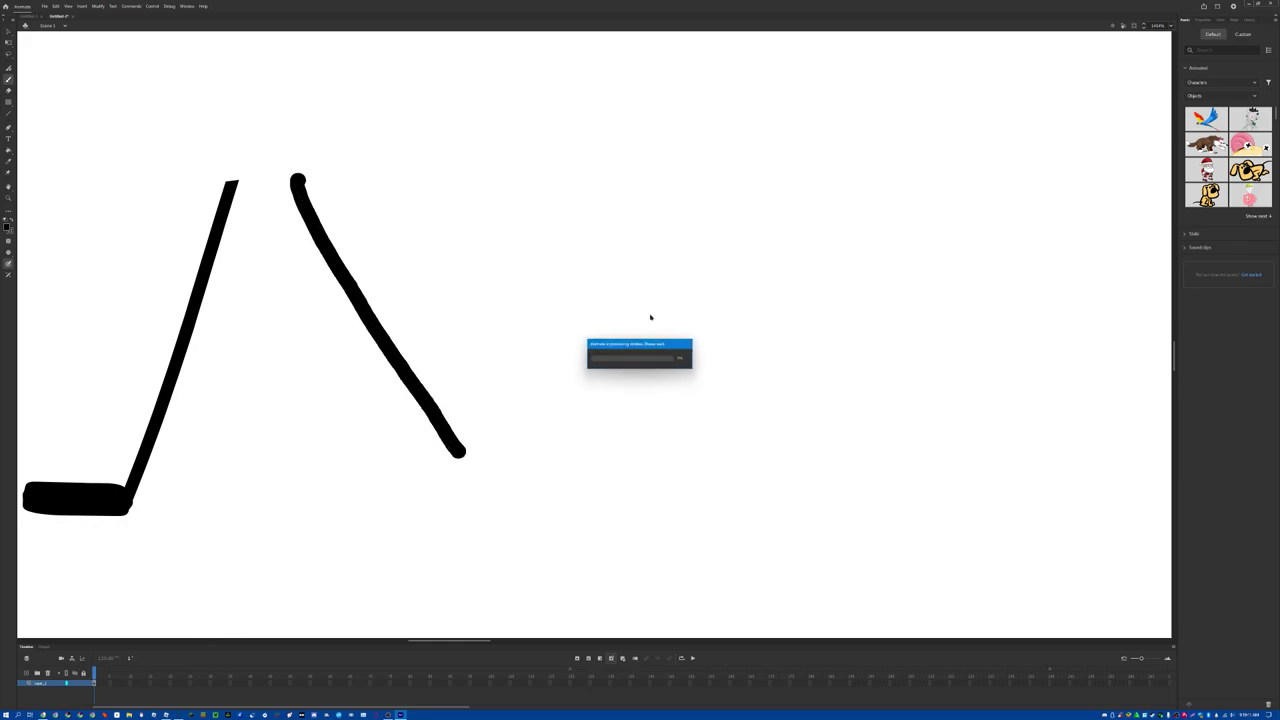
pyautogui.hotkey('ctrl', 'z')
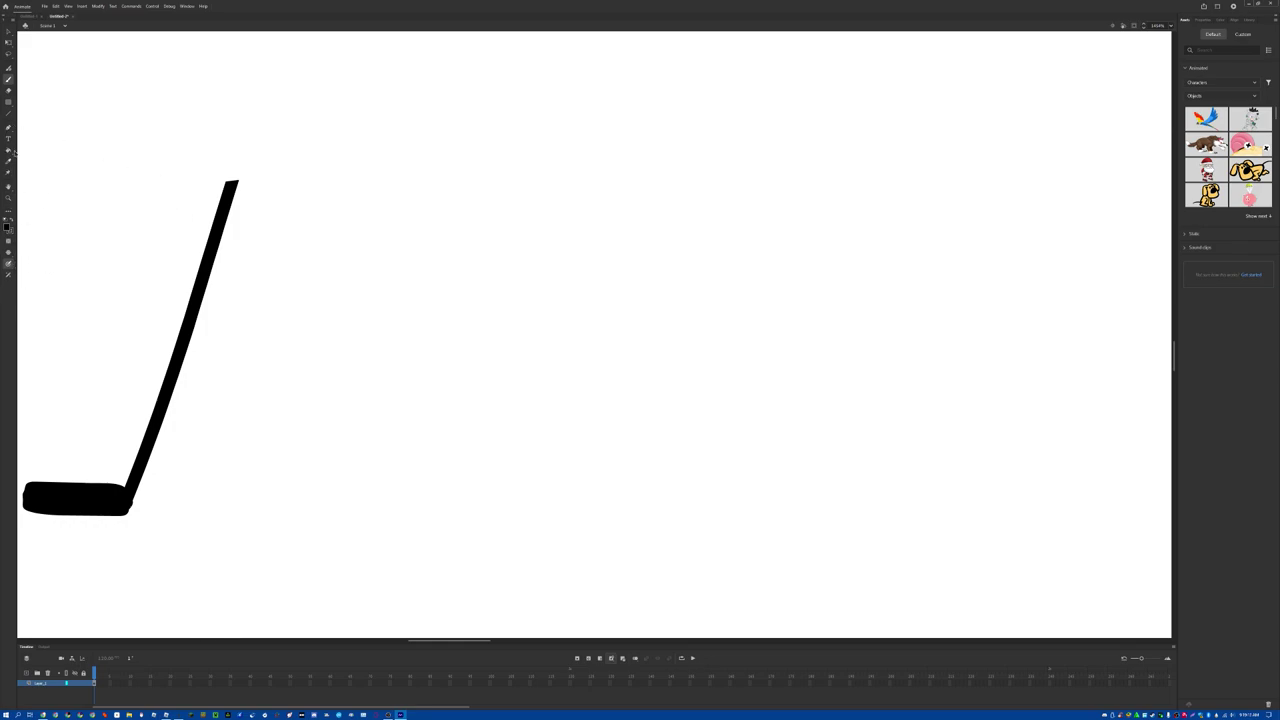
pyautogui.click(8, 67)
pyautogui.moveTo(283, 178)
pyautogui.mouseDown()
pyautogui.moveTo(309, 229)
pyautogui.moveTo(343, 229)
pyautogui.mouseUp()
pyautogui.hotkey('ctrl', 'z')
# Try painting a second leg with the Classic Brush, curving from beside the first leg's upper end down to the right.
pyautogui.click(8, 79)
pyautogui.moveTo(291, 185); pyautogui.dragTo(442, 521)
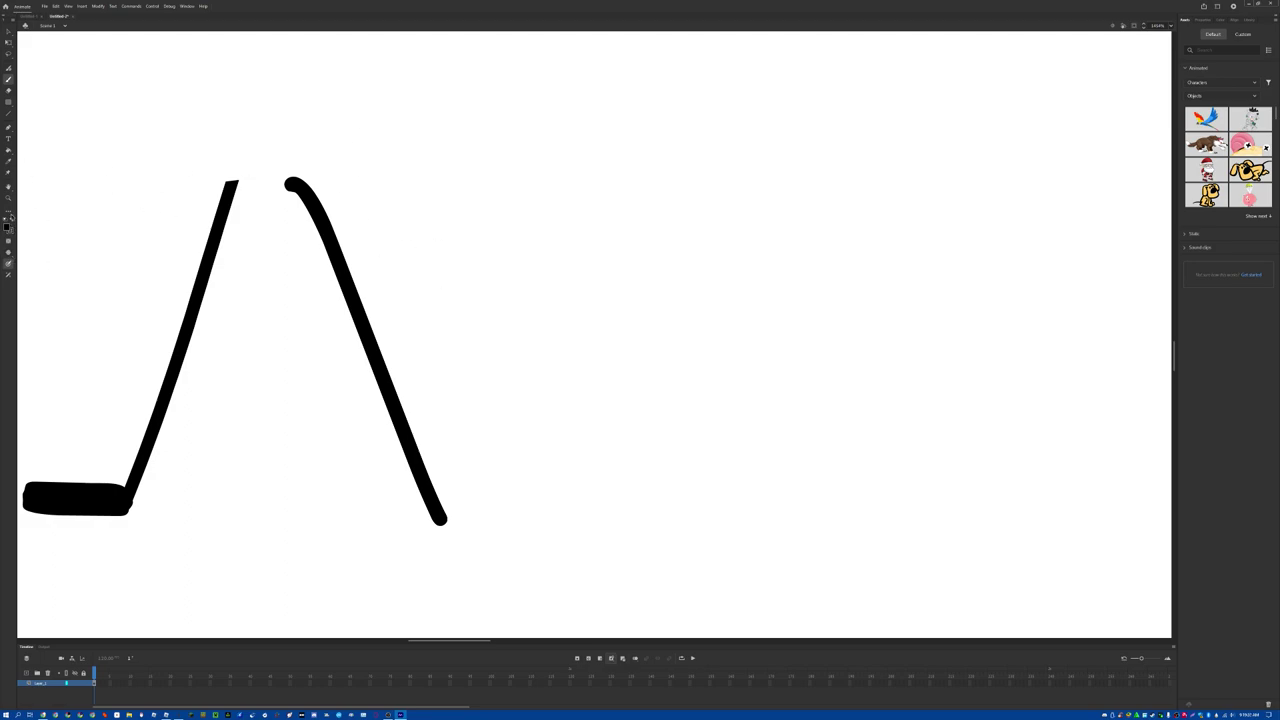
pyautogui.click(8, 80)
# Review the General, Code Editor, Script Files, Compiler, Text and Drawing categories in the preferences, and accept the dialog.
pyautogui.click(45, 8)
pyautogui.moveTo(62, 8)
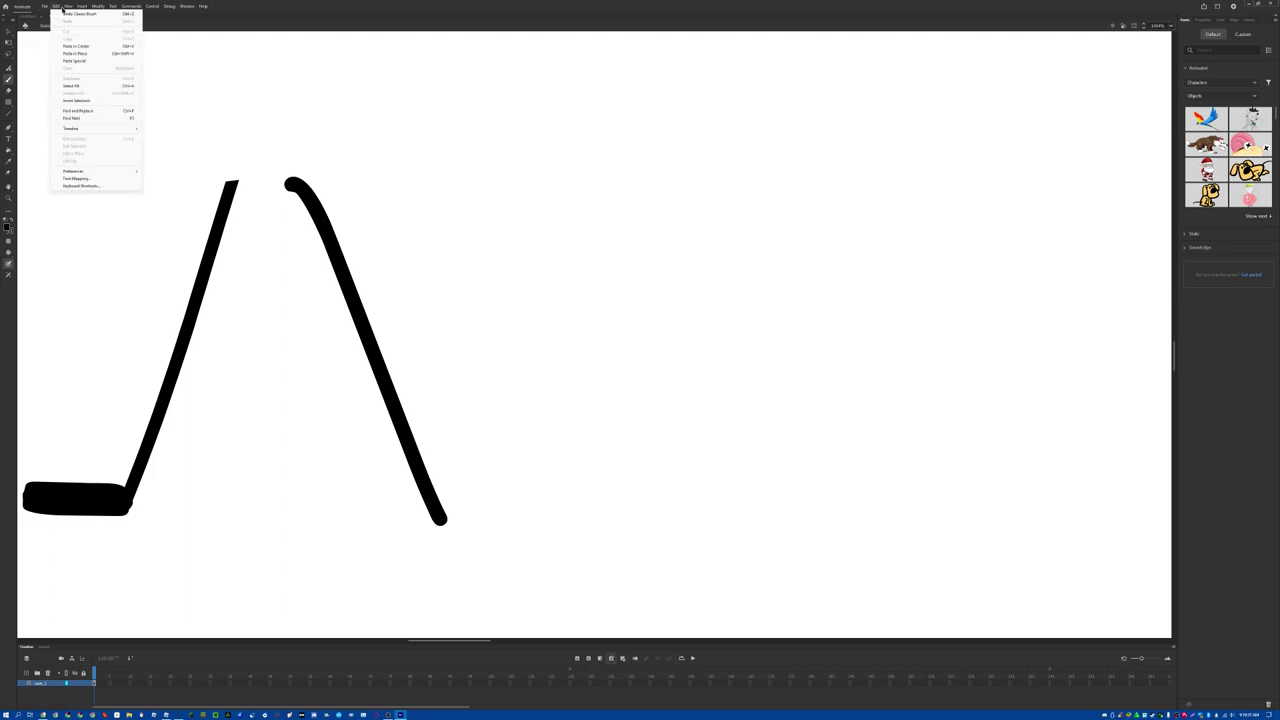
pyautogui.moveTo(80, 172)
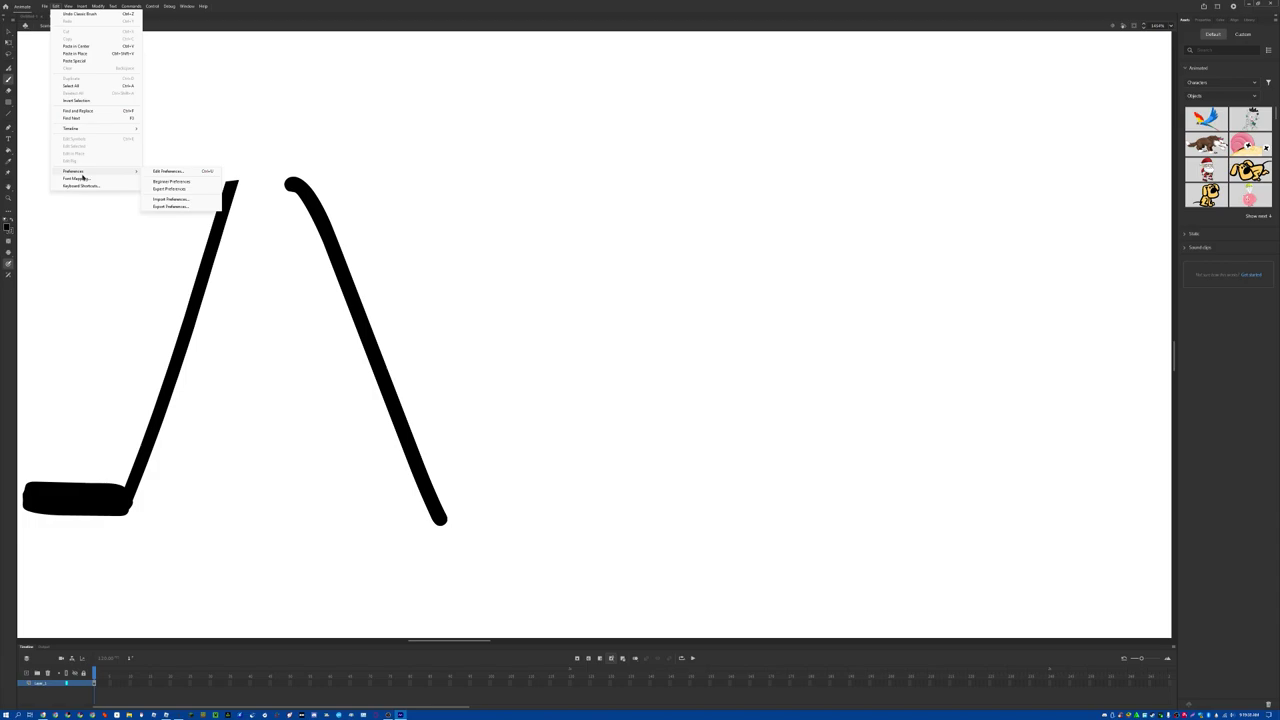
pyautogui.click(160, 172)
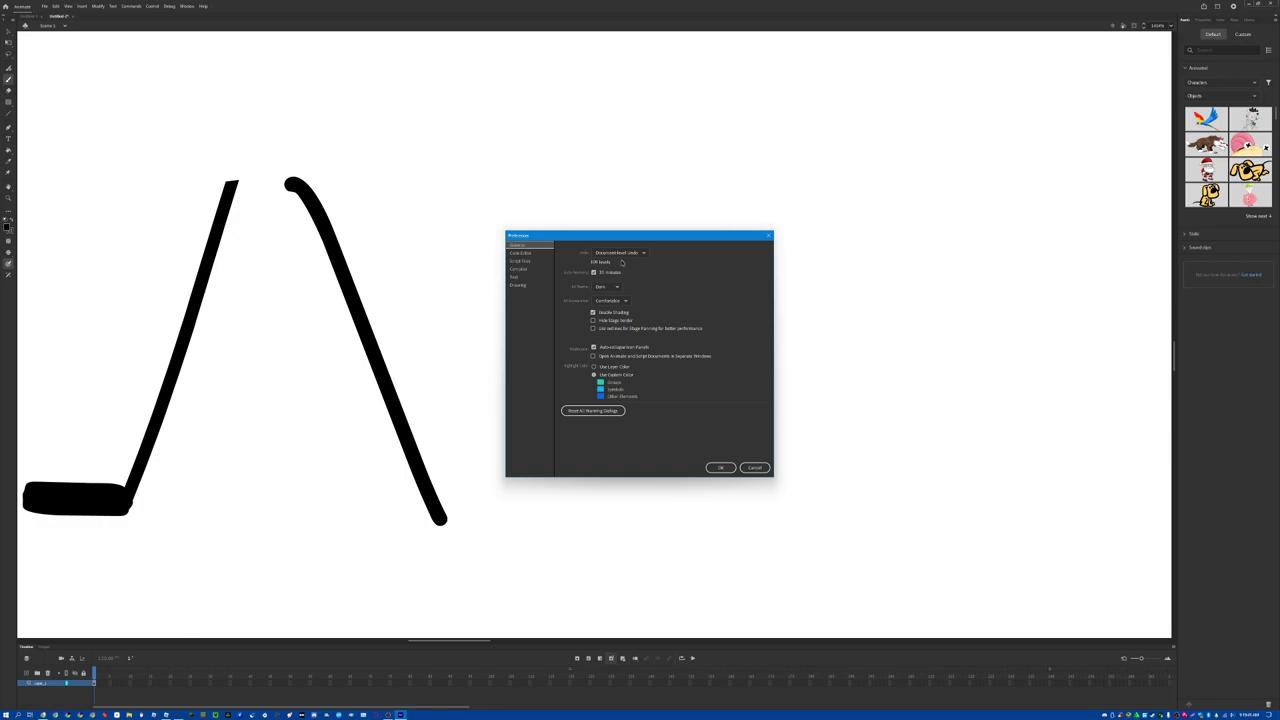
pyautogui.click(539, 253)
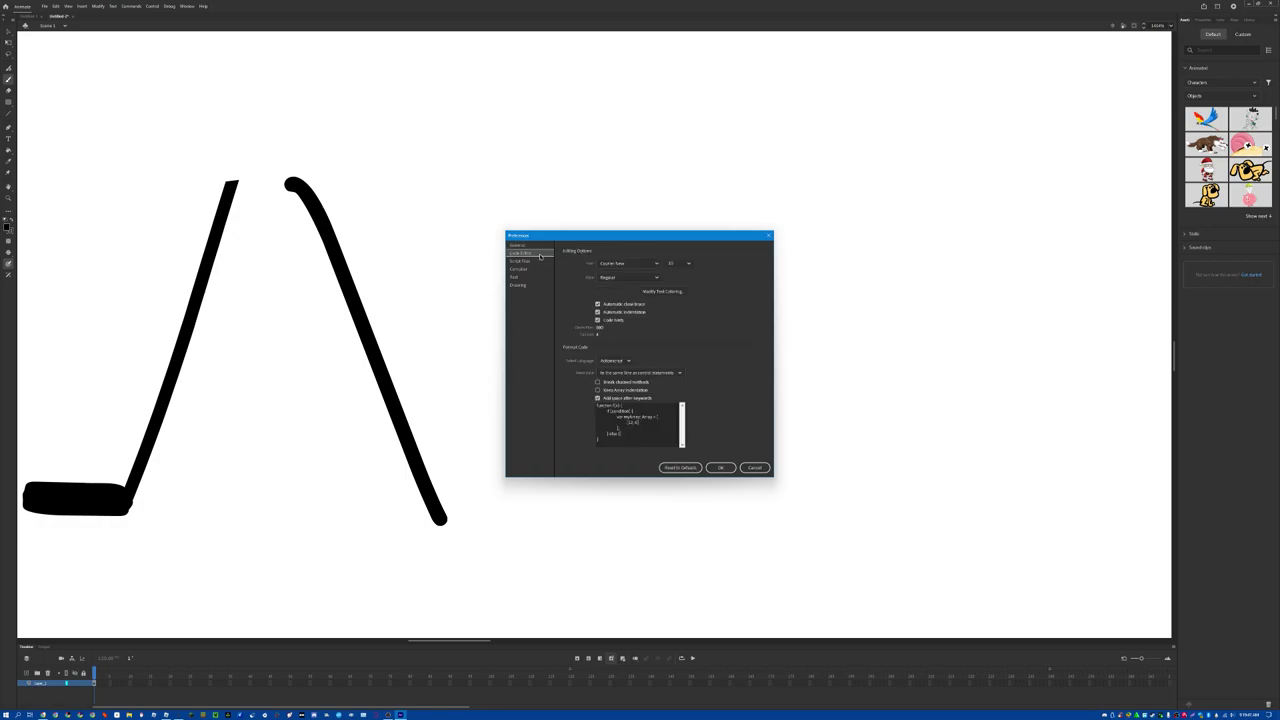
pyautogui.click(541, 262)
pyautogui.click(542, 270)
pyautogui.click(538, 261)
pyautogui.click(527, 270)
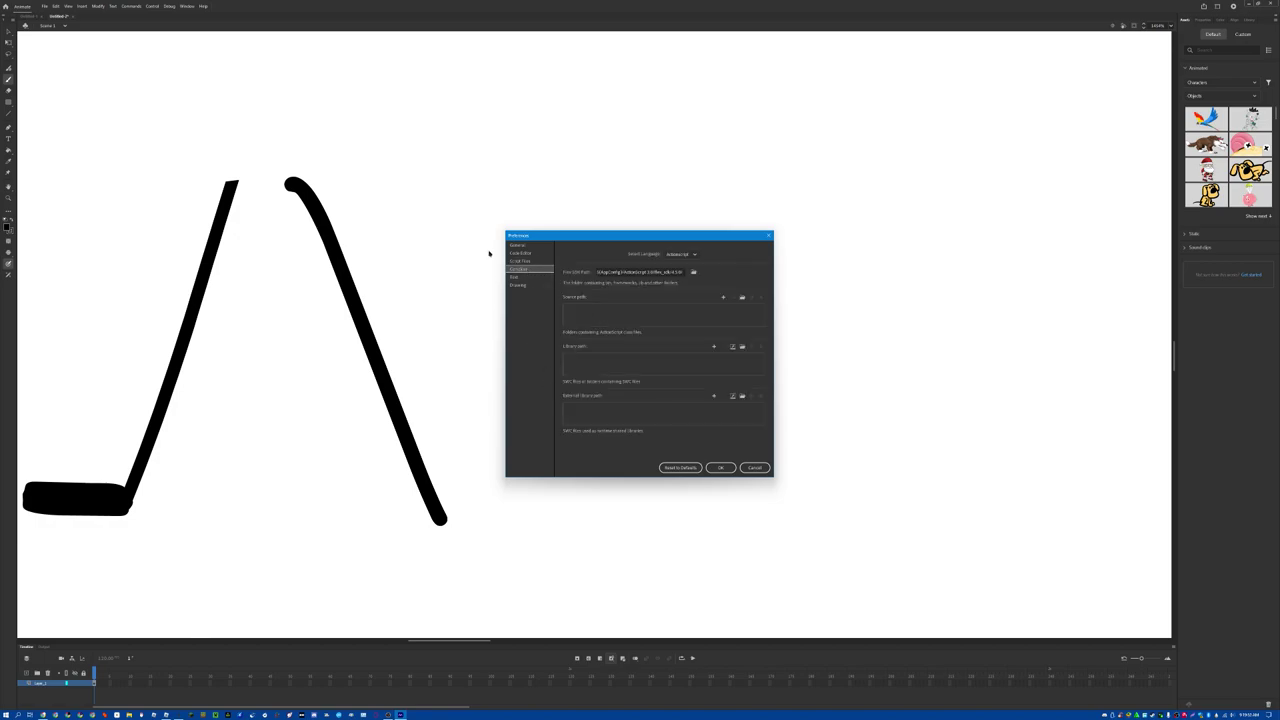
pyautogui.click(515, 277)
pyautogui.click(522, 285)
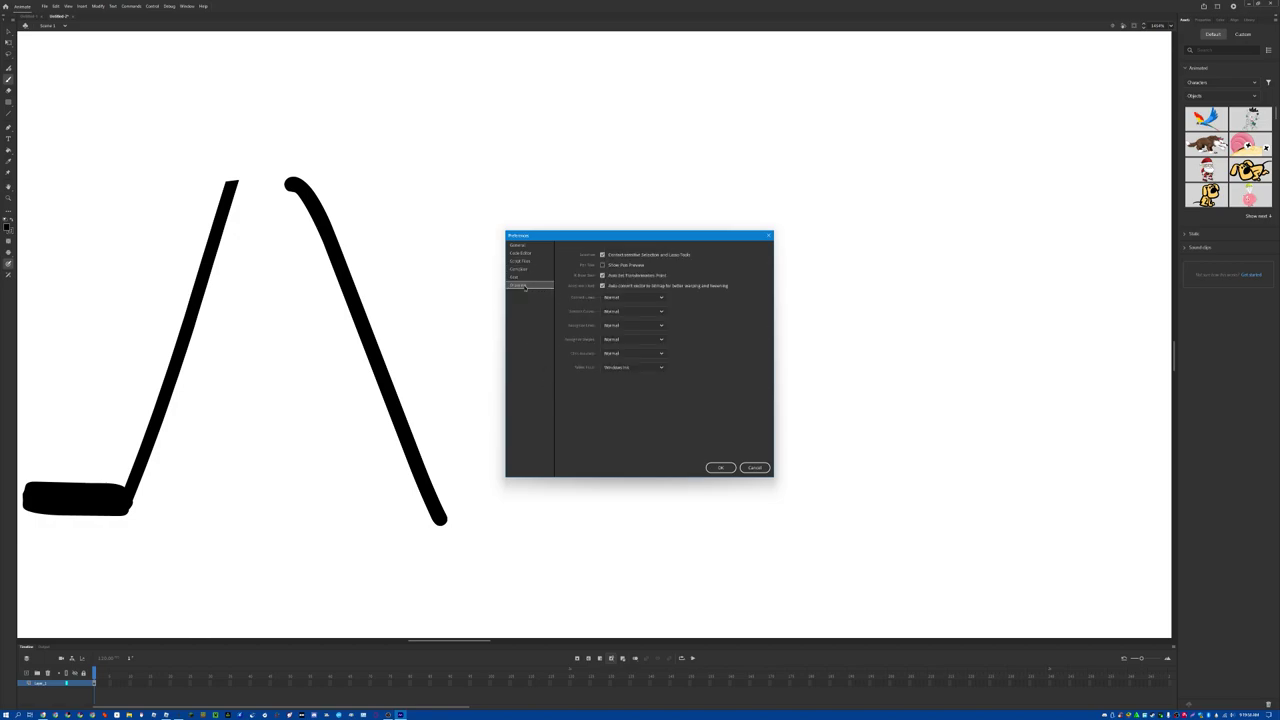
pyautogui.click(720, 467)
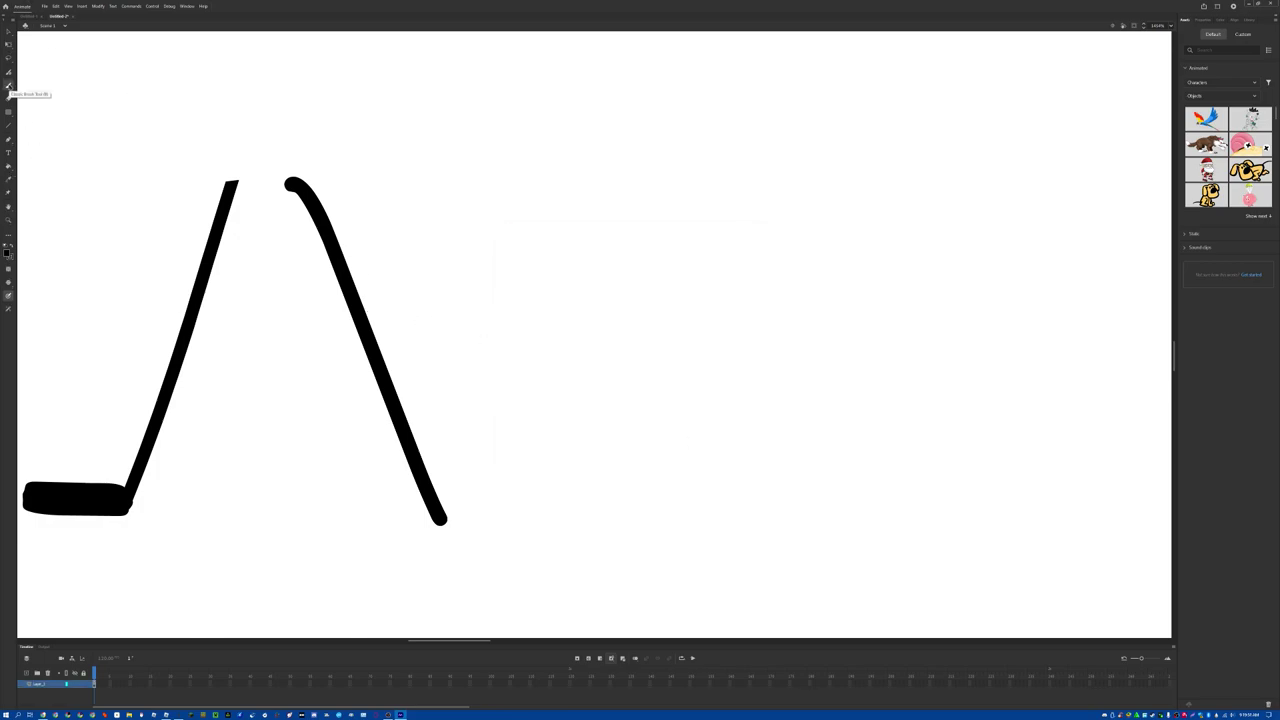
# Close the empty Untitled-1 document and return to the leg drawing in Untitled-2.
pyautogui.click(30, 16)
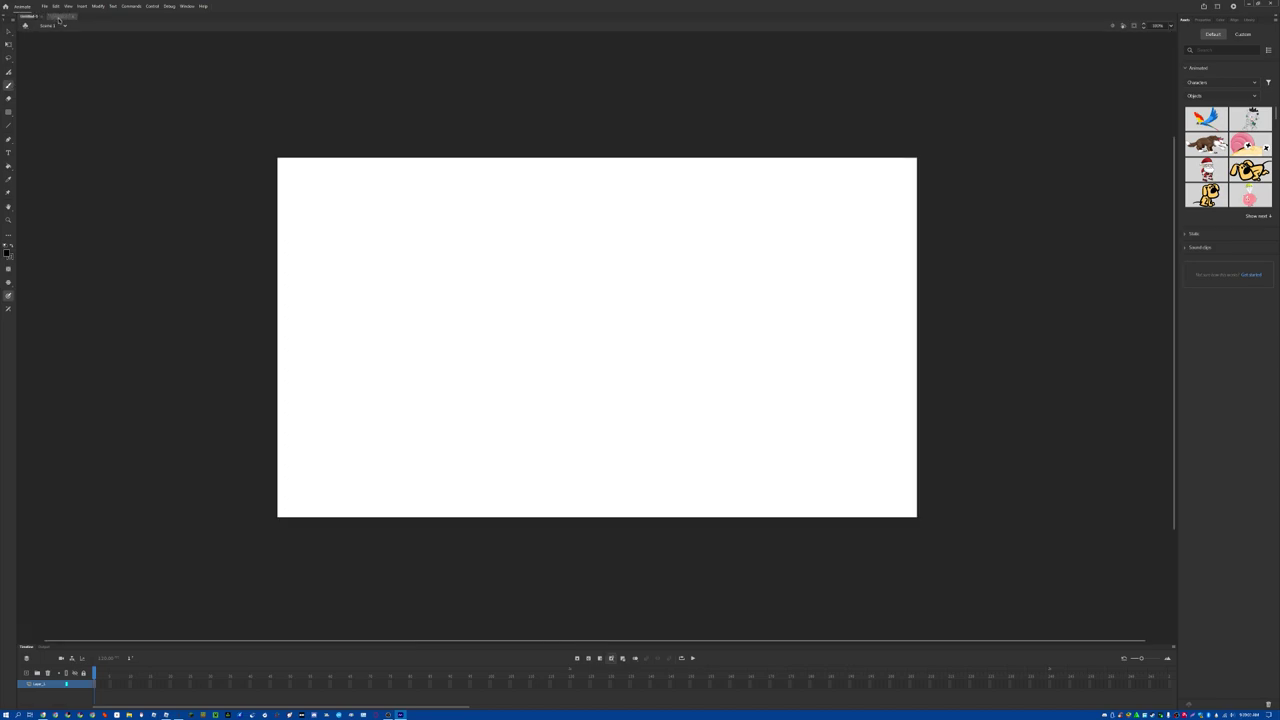
pyautogui.click(58, 17)
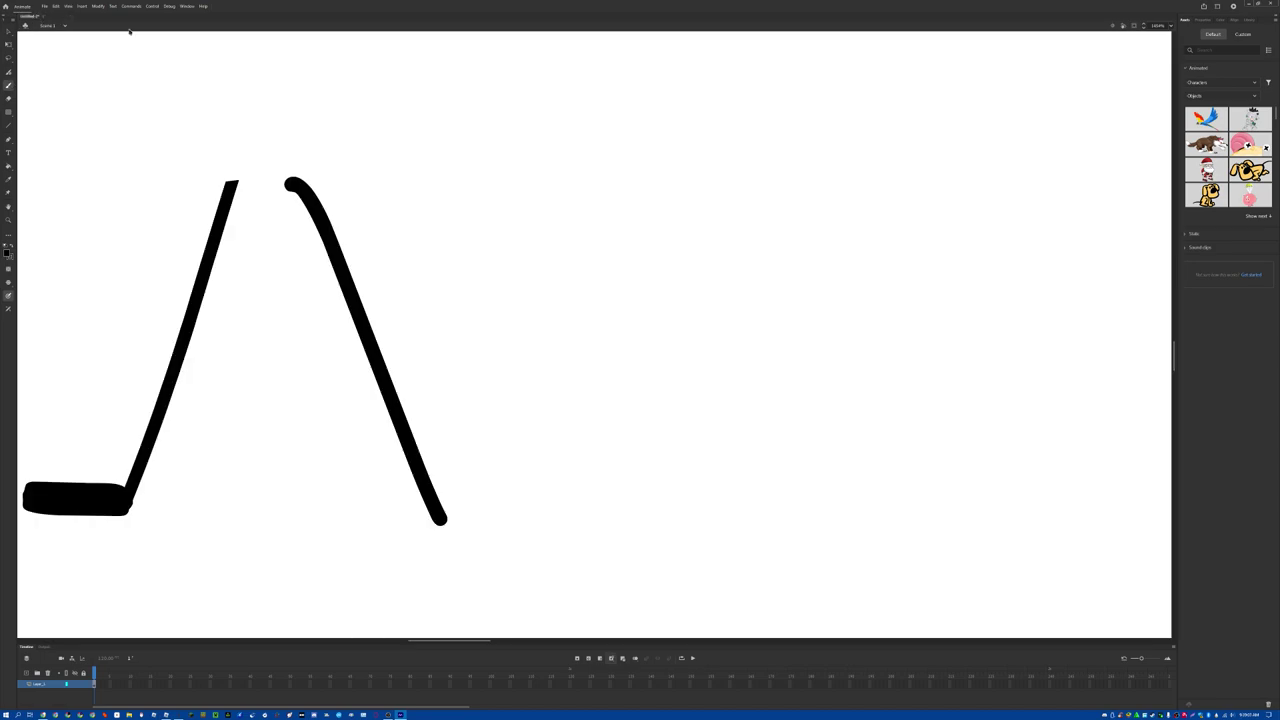
pyautogui.moveTo(441, 520); pyautogui.dragTo(516, 523)
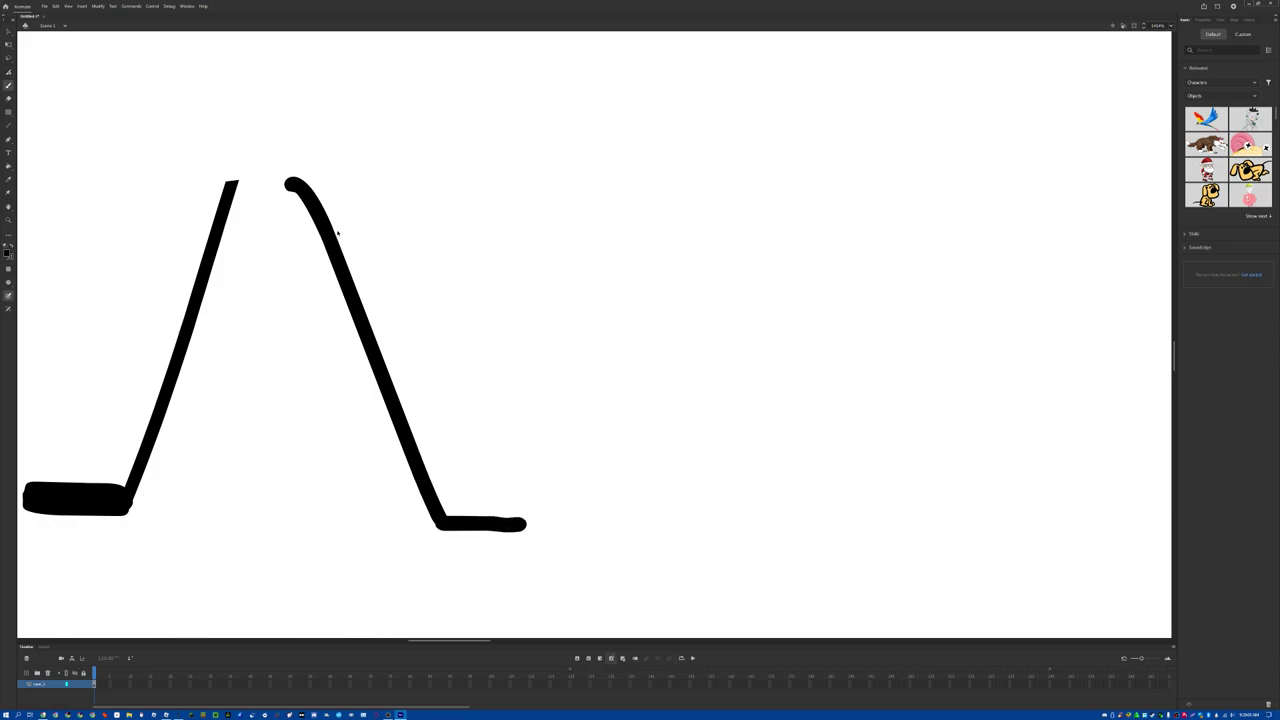
pyautogui.hotkey('ctrl', 'z')
pyautogui.hotkey('ctrl', 'z')
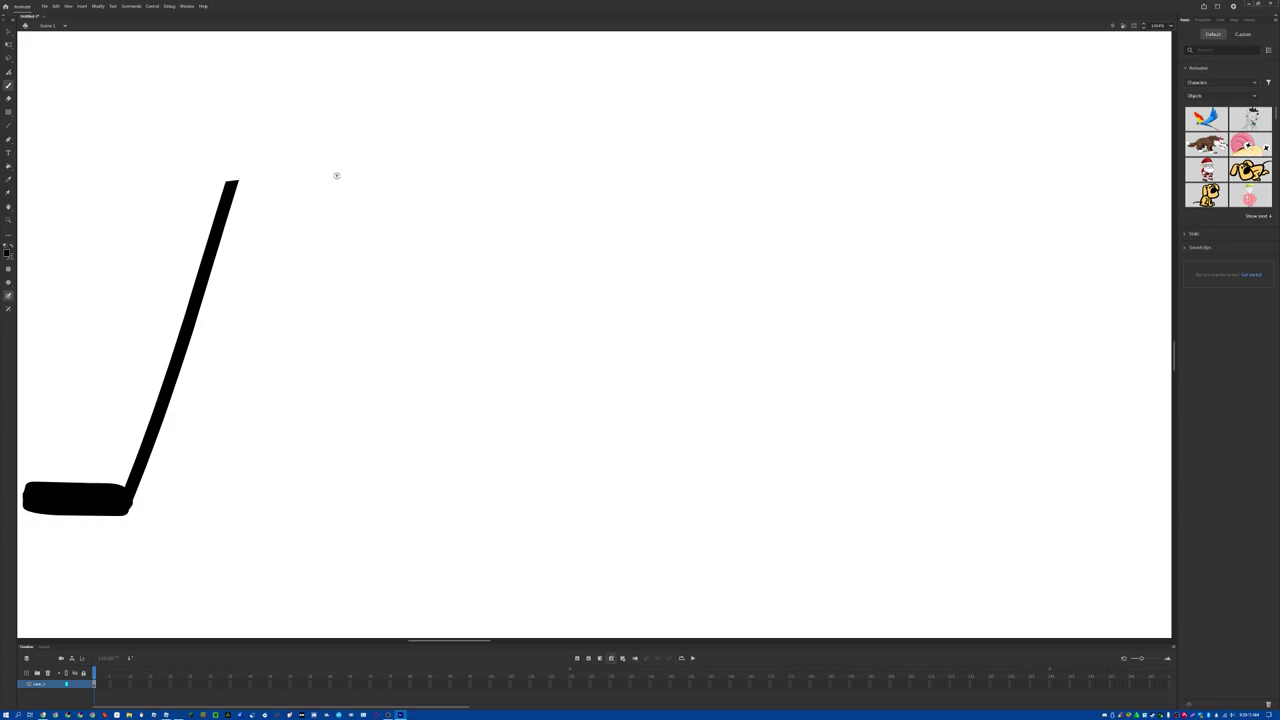
pyautogui.moveTo(333, 182)
pyautogui.mouseDown()
pyautogui.moveTo(336, 320)
pyautogui.moveTo(371, 522)
pyautogui.mouseUp()
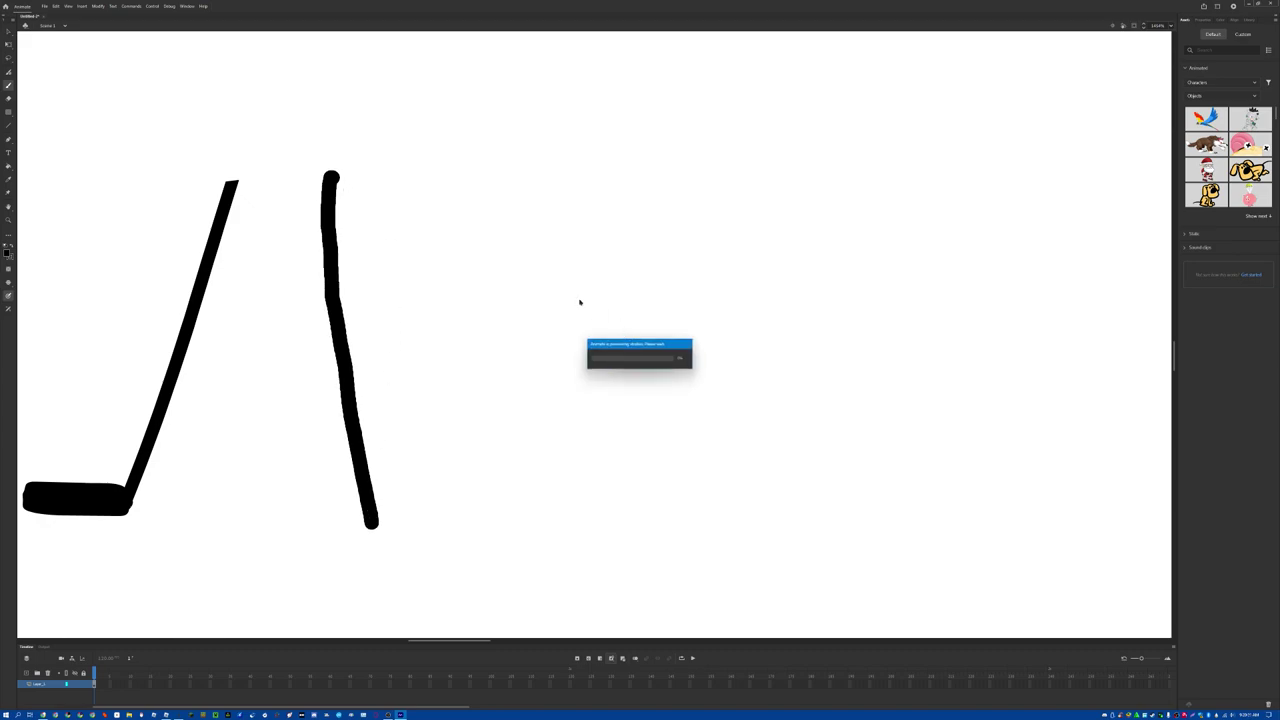
pyautogui.hotkey('ctrl', 'z')
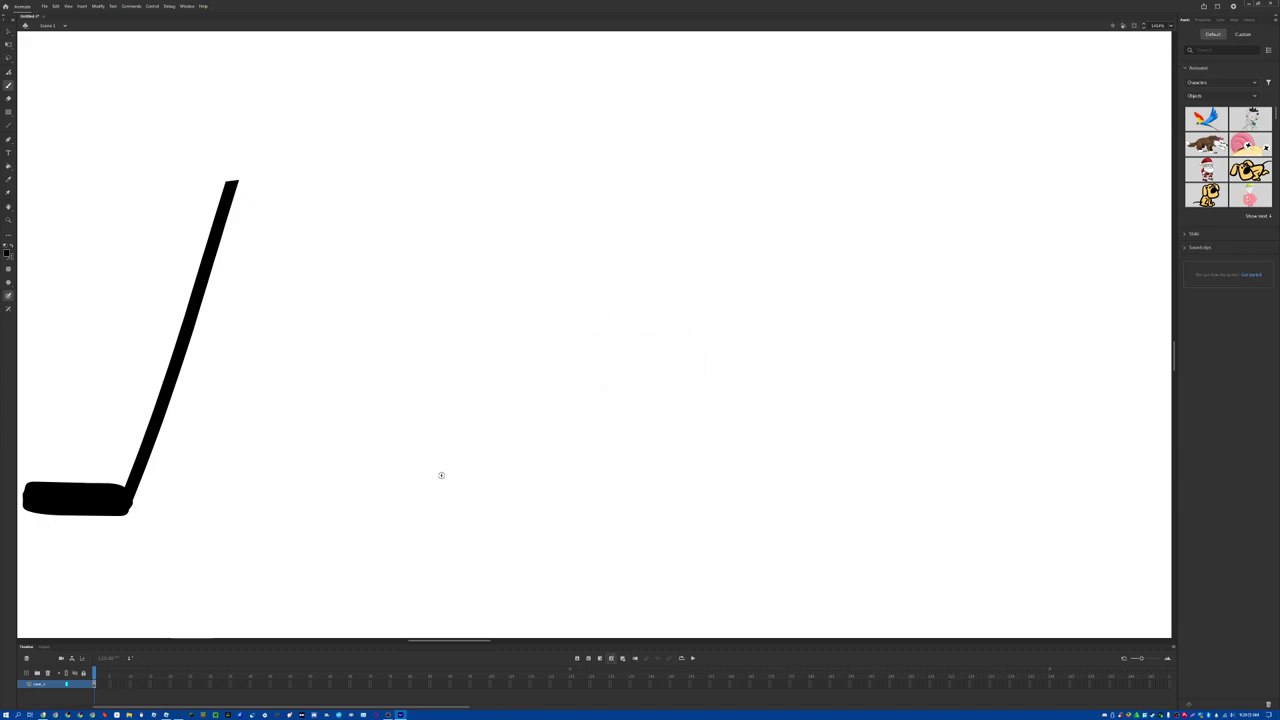
# Paint a second leg slanting down to the right of the first one, ending in a flat black foot that points outward.
pyautogui.moveTo(413, 514); pyautogui.dragTo(329, 182)
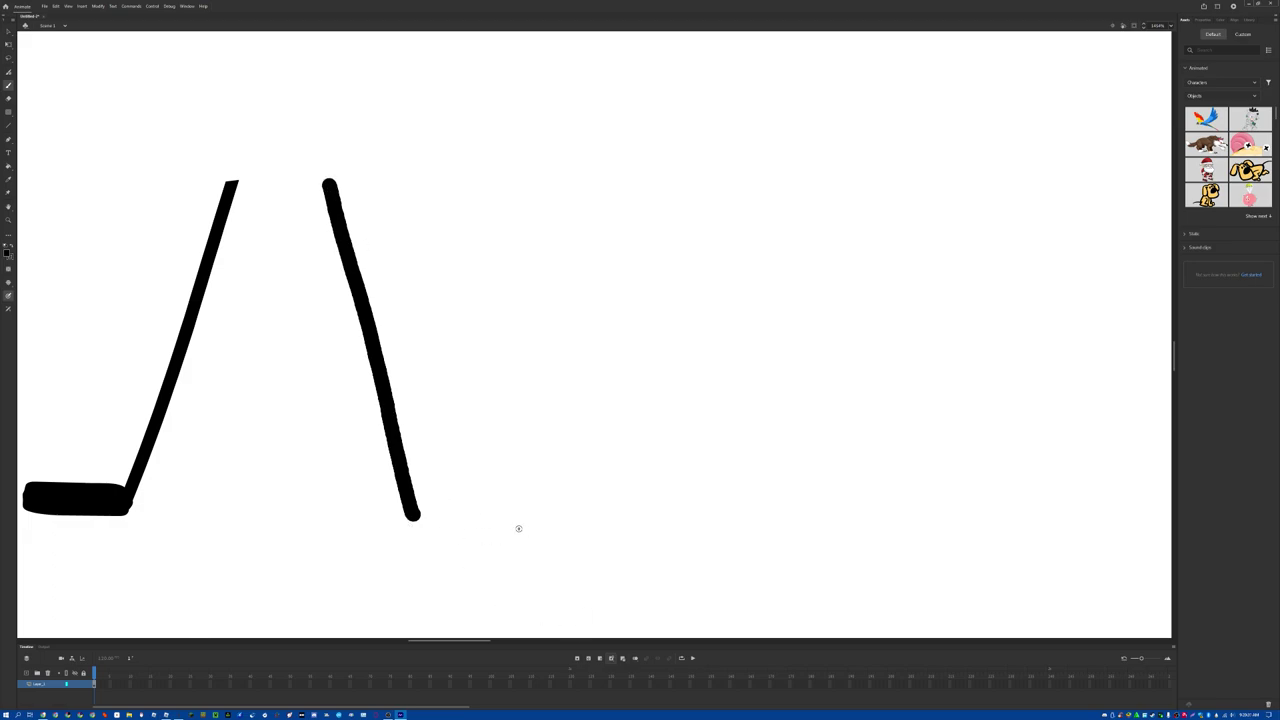
pyautogui.moveTo(414, 514)
pyautogui.mouseDown()
pyautogui.moveTo(482, 512)
pyautogui.moveTo(412, 518)
pyautogui.mouseUp()
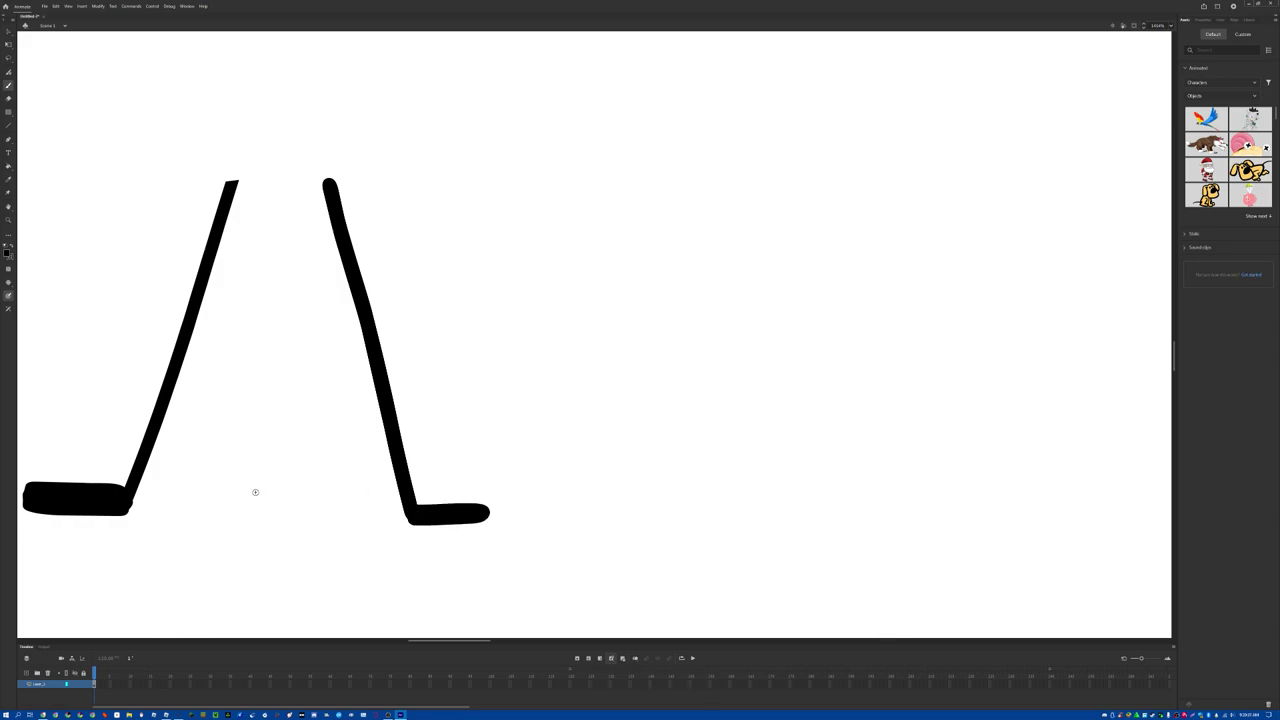
pyautogui.moveTo(411, 509); pyautogui.dragTo(483, 509)
pyautogui.moveTo(413, 517); pyautogui.dragTo(491, 502)
# Erase the upper ends of both legs so they finish at the same height.
pyautogui.scroll(-3, 743, 529)
pyautogui.scroll(2, 650, 520)
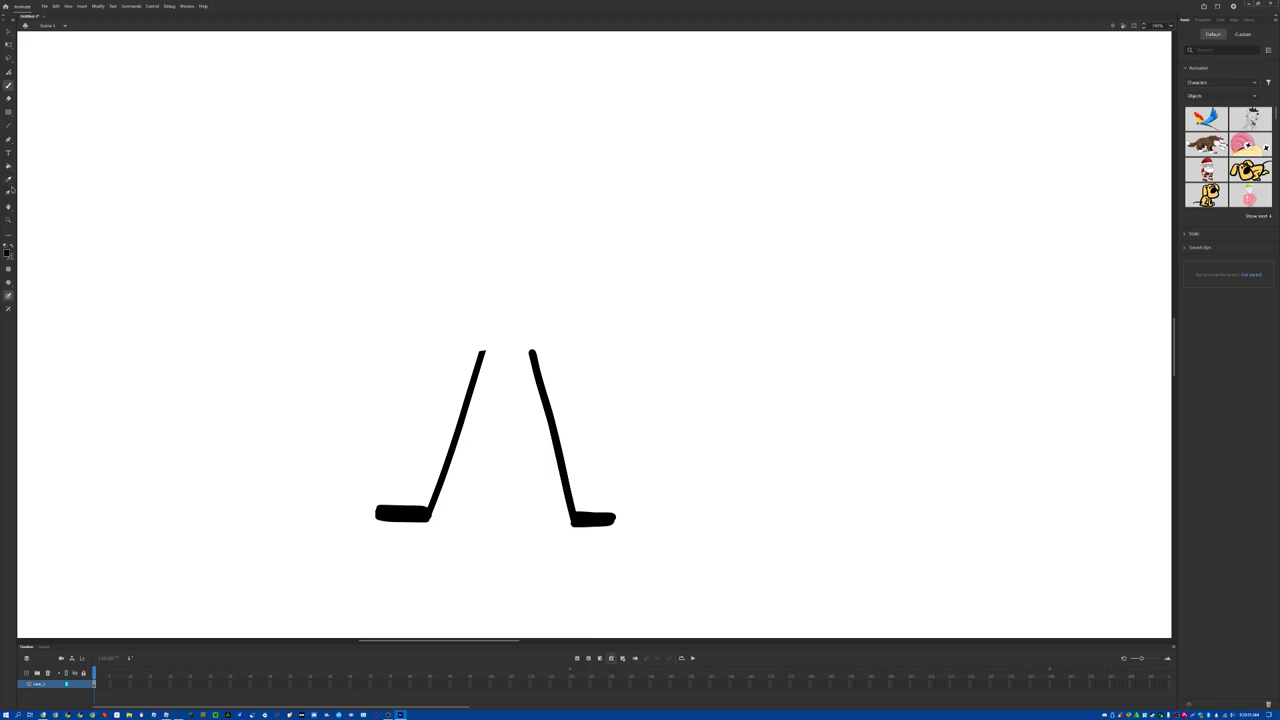
pyautogui.press('Return')
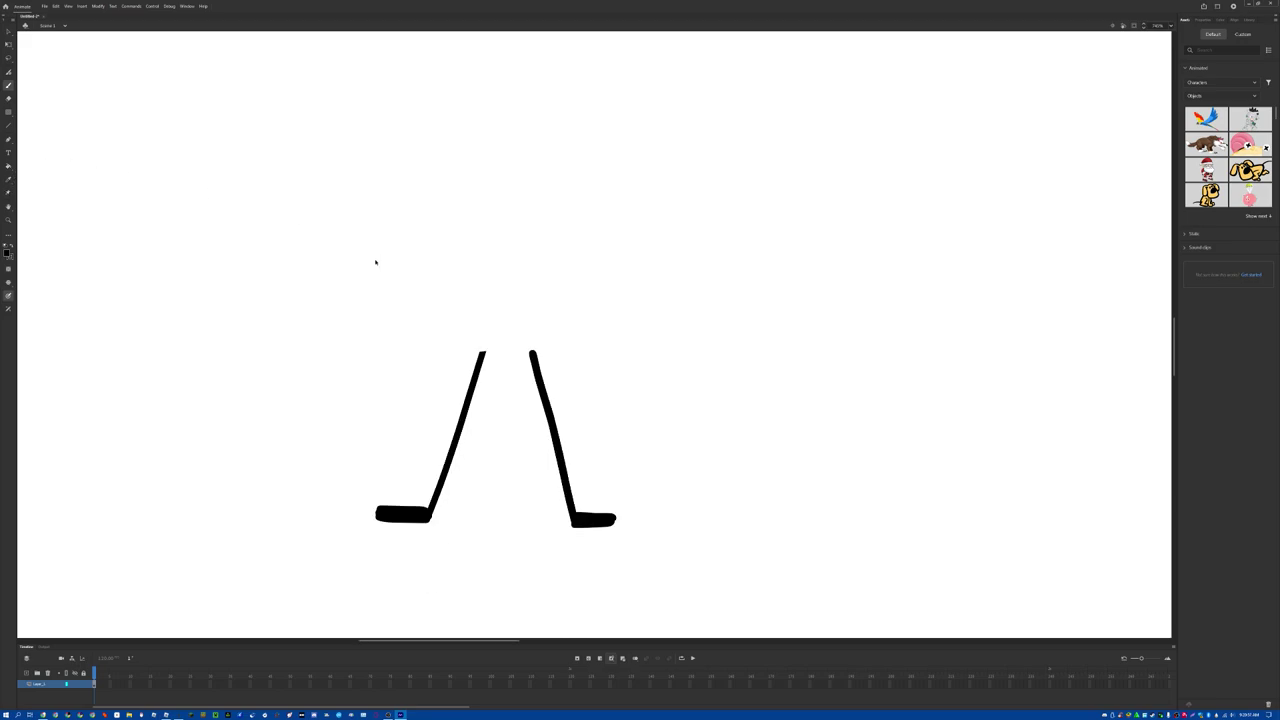
pyautogui.click(8, 98)
pyautogui.moveTo(560, 373)
pyautogui.mouseDown()
pyautogui.moveTo(443, 371)
pyautogui.moveTo(533, 355)
pyautogui.moveTo(483, 354)
pyautogui.moveTo(486, 378)
pyautogui.mouseUp()
pyautogui.moveTo(573, 377); pyautogui.dragTo(468, 382)
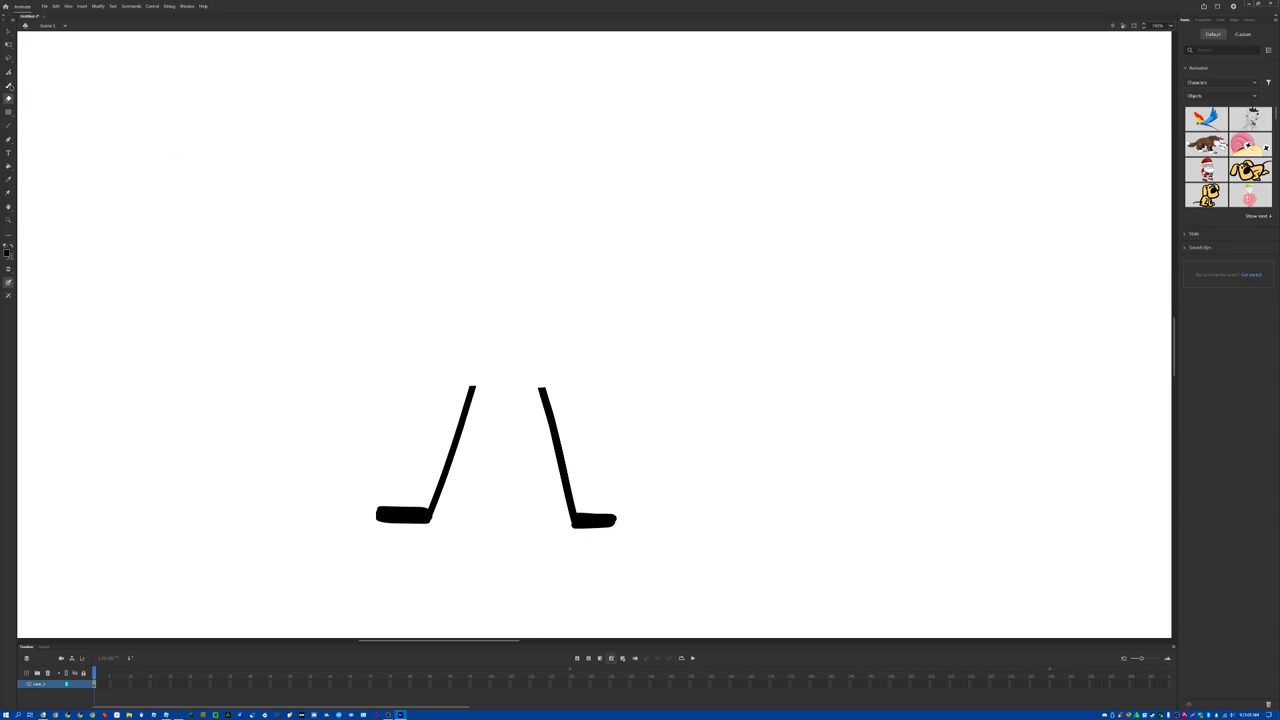
# Paint a square body outline with a notched right edge on top of the legs, with two eyes and an open smiling mouth.
pyautogui.click(12, 89)
pyautogui.moveTo(620, 277)
pyautogui.mouseDown()
pyautogui.moveTo(441, 270)
pyautogui.moveTo(406, 333)
pyautogui.moveTo(465, 380)
pyautogui.moveTo(597, 387)
pyautogui.moveTo(604, 262)
pyautogui.mouseUp()
pyautogui.hotkey('ctrl', 'z')
pyautogui.moveTo(486, 383)
pyautogui.mouseDown()
pyautogui.moveTo(451, 371)
pyautogui.moveTo(451, 259)
pyautogui.moveTo(559, 250)
pyautogui.moveTo(571, 264)
pyautogui.moveTo(556, 280)
pyautogui.moveTo(572, 380)
pyautogui.moveTo(565, 361)
pyautogui.moveTo(568, 383)
pyautogui.moveTo(482, 384)
pyautogui.mouseUp()
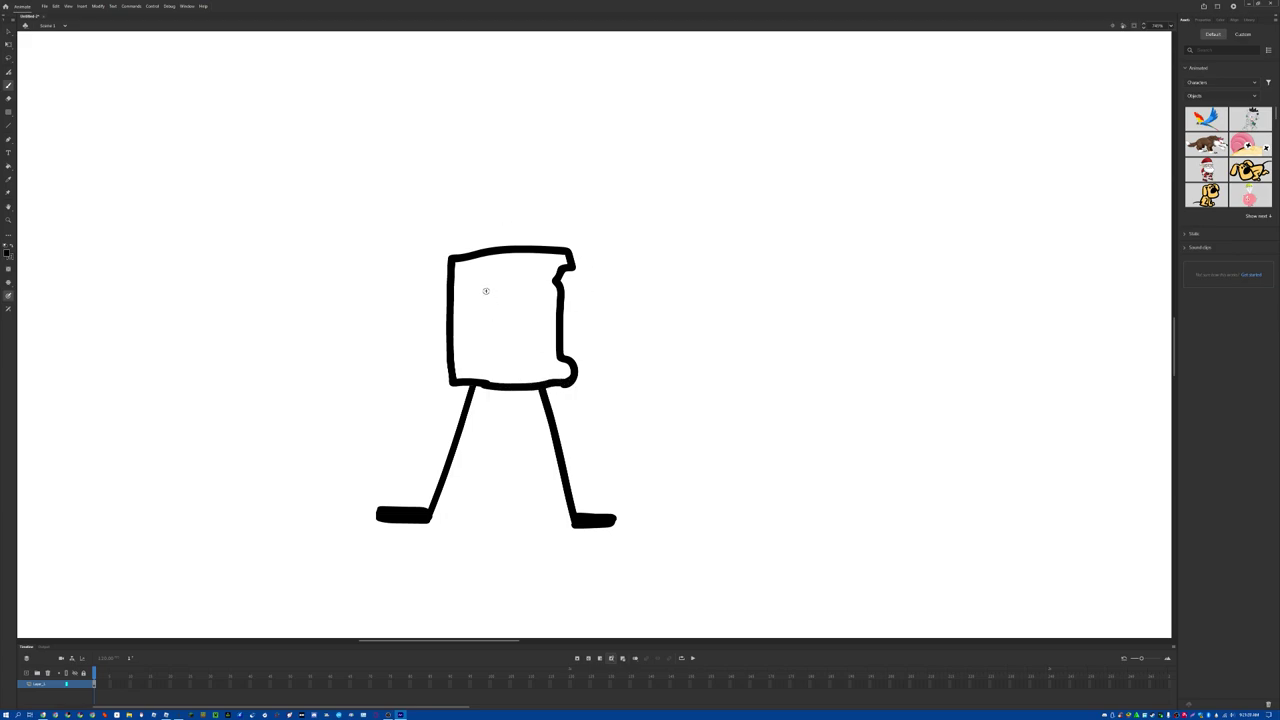
pyautogui.moveTo(487, 285)
pyautogui.mouseDown()
pyautogui.moveTo(487, 302)
pyautogui.moveTo(525, 303)
pyautogui.mouseUp()
pyautogui.moveTo(483, 337)
pyautogui.mouseDown()
pyautogui.moveTo(530, 336)
pyautogui.moveTo(526, 352)
pyautogui.moveTo(494, 357)
pyautogui.moveTo(484, 337)
pyautogui.mouseUp()
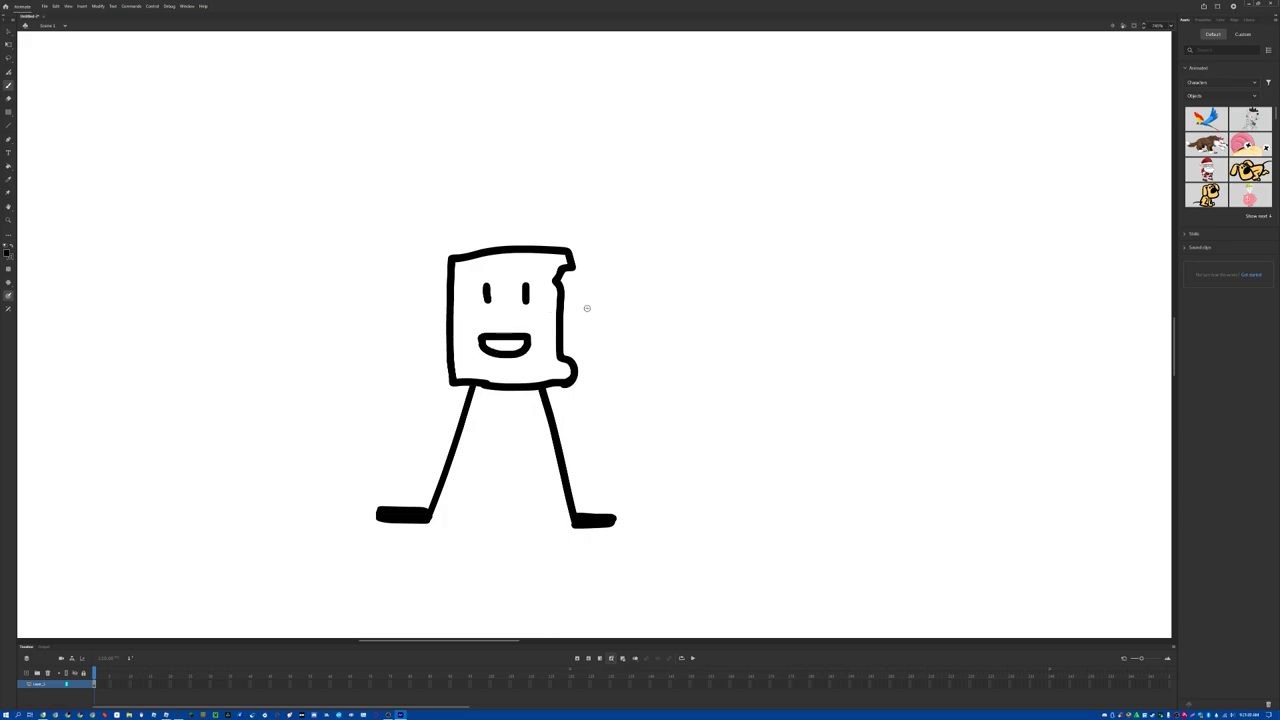
# Paint an arm sloping down and outward from each side of the body, each ending in a solid black hand.
pyautogui.moveTo(563, 320); pyautogui.dragTo(641, 440)
pyautogui.moveTo(446, 329); pyautogui.dragTo(346, 379)
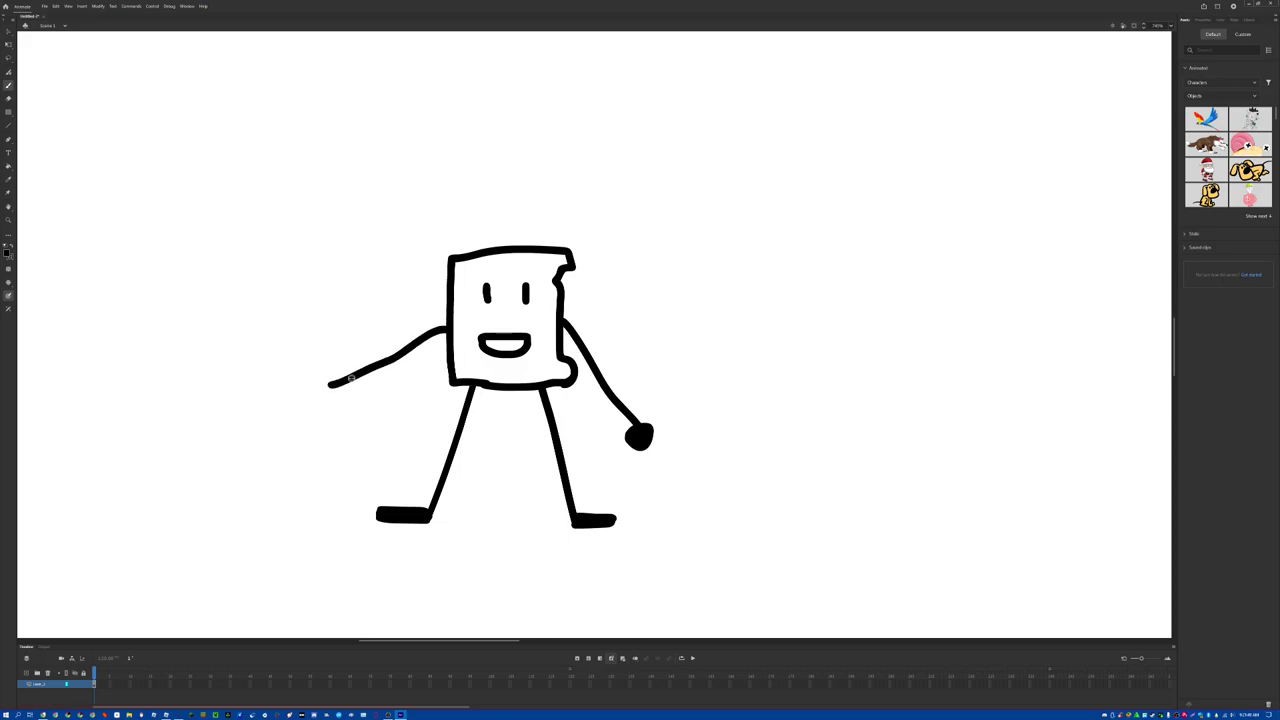
pyautogui.hotkey('ctrl', 'z')
pyautogui.moveTo(447, 326)
pyautogui.mouseDown()
pyautogui.moveTo(342, 382)
pyautogui.moveTo(348, 391)
pyautogui.mouseUp()
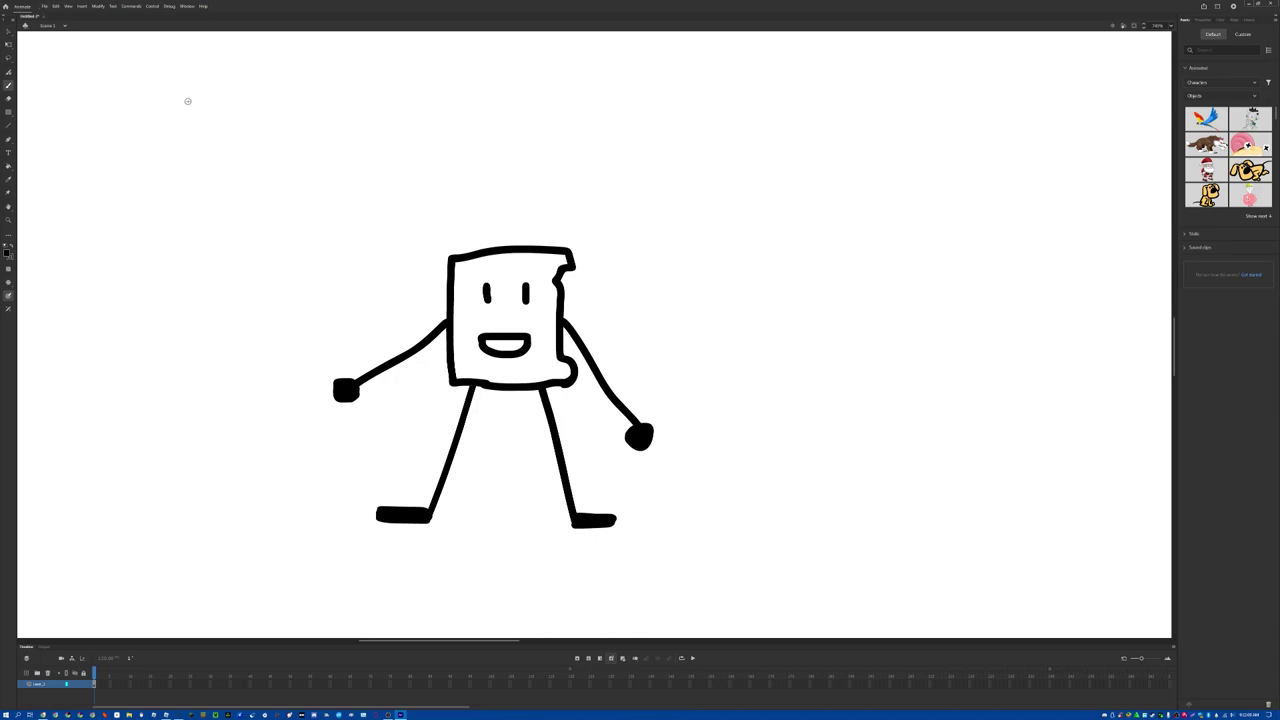
pyautogui.moveTo(231, 228)
pyautogui.mouseDown()
pyautogui.moveTo(277, 213)
pyautogui.moveTo(282, 228)
pyautogui.mouseUp()
pyautogui.moveTo(236, 207); pyautogui.dragTo(278, 205)
pyautogui.hotkey('ctrl', 'z')
pyautogui.hotkey('ctrl', 'z')
pyautogui.hotkey('ctrl', 'z')
# Add the text "Animation unfinished bc I suck at animating and idk how to animate." on two lines above the figure.
pyautogui.click(9, 152)
pyautogui.click(355, 190)
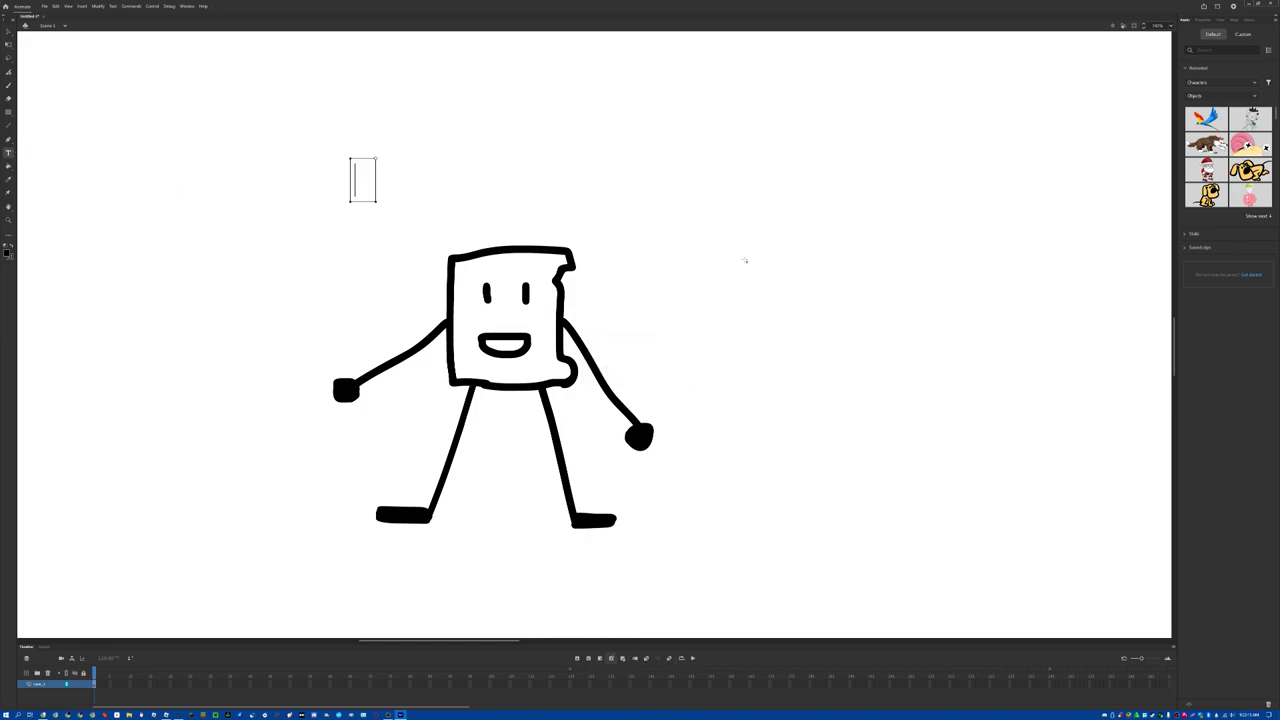
pyautogui.write('Animation')
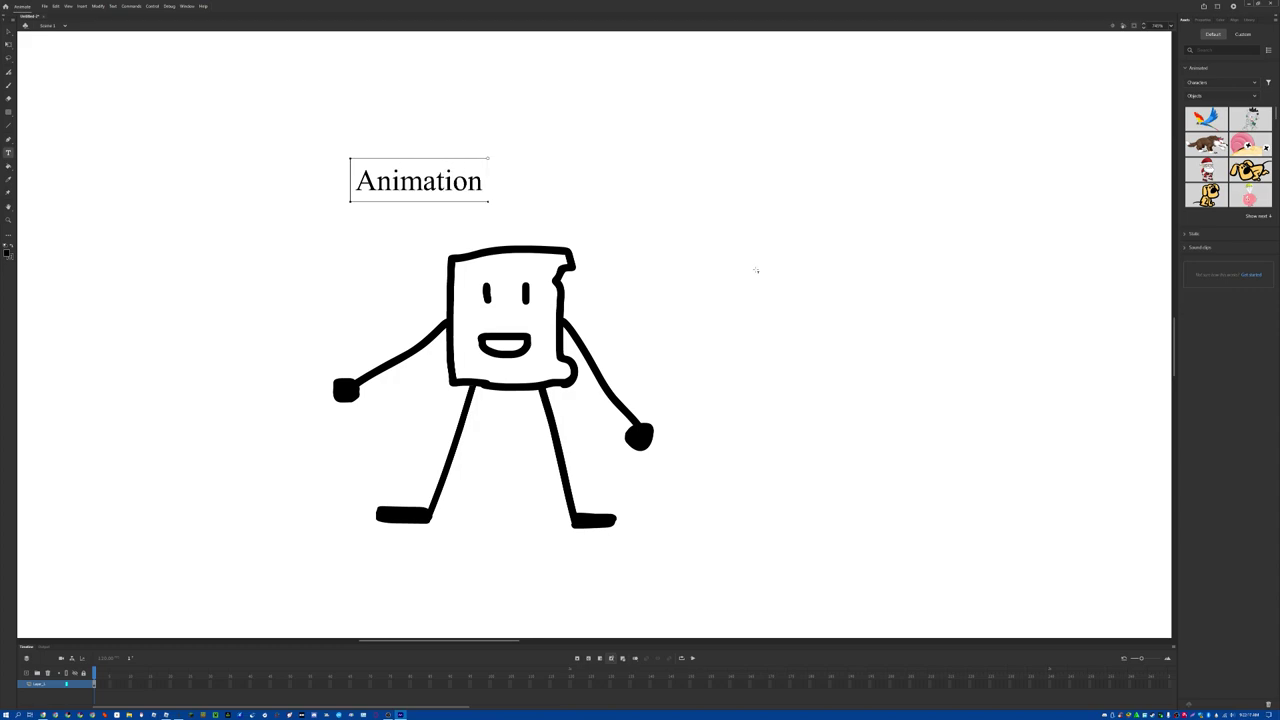
pyautogui.write(' unfinish')
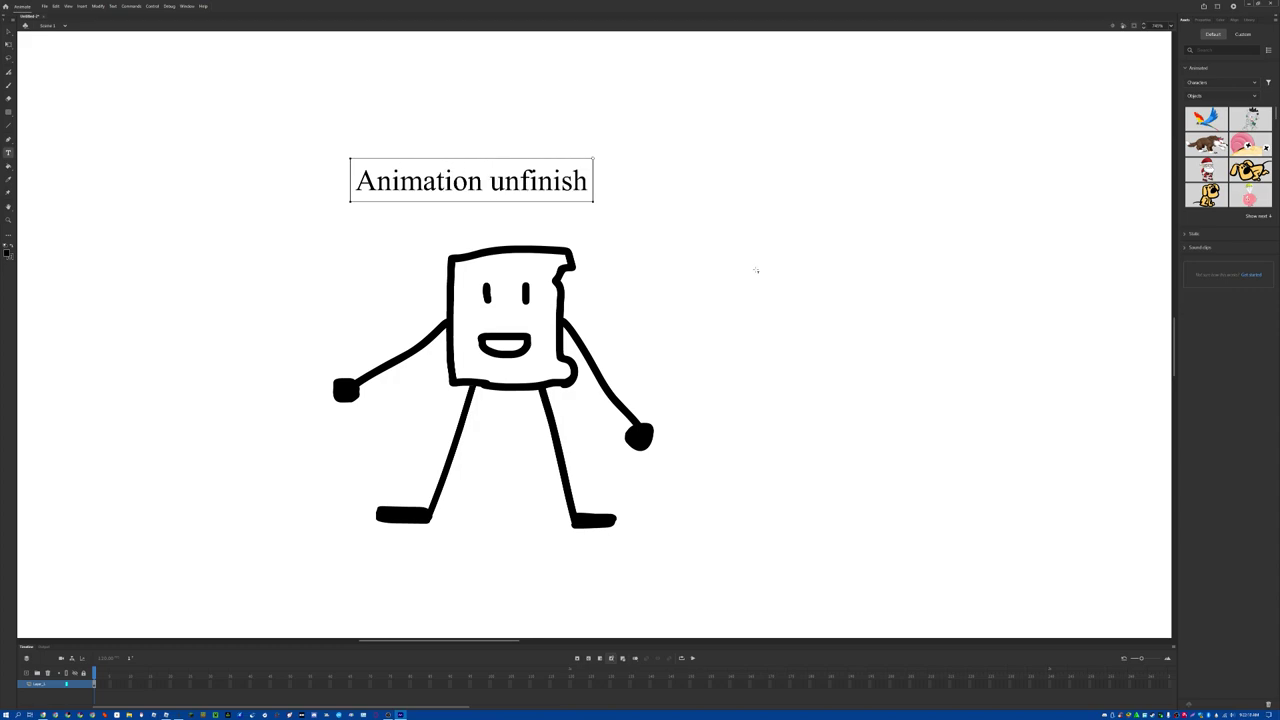
pyautogui.write('ed bc I suck ar')
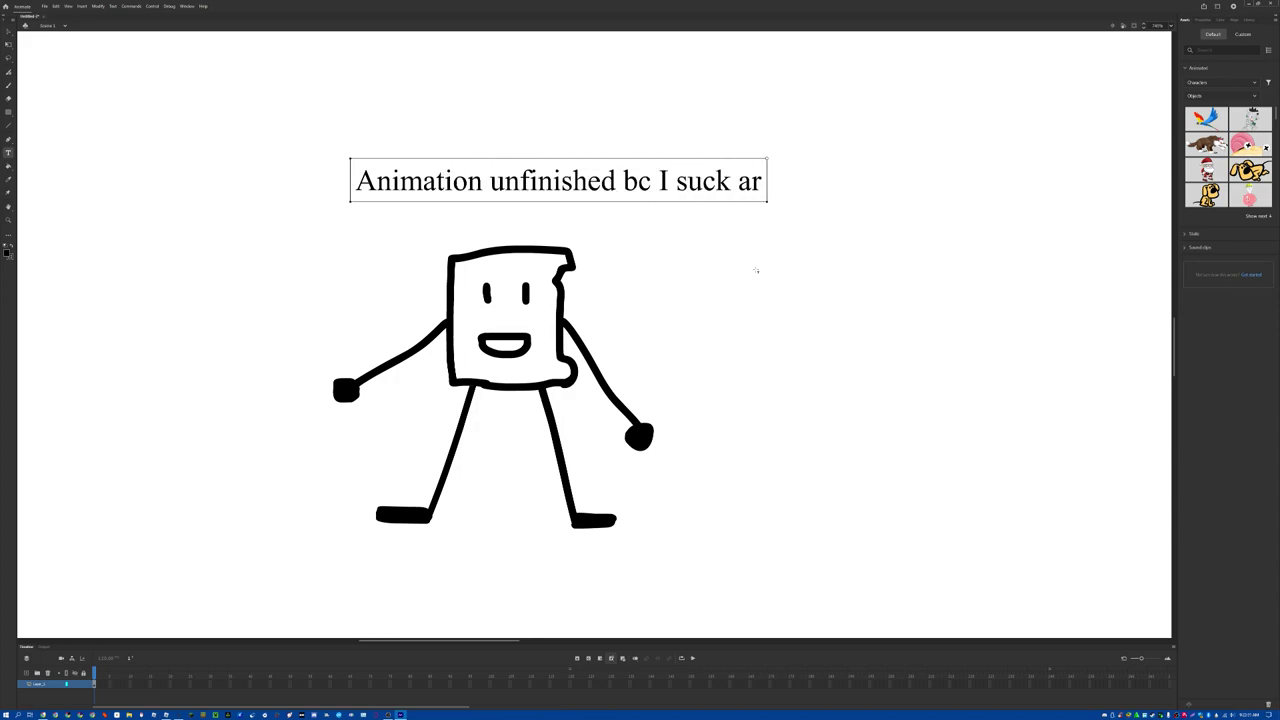
pyautogui.press('BackSpace')
pyautogui.write('t animating')
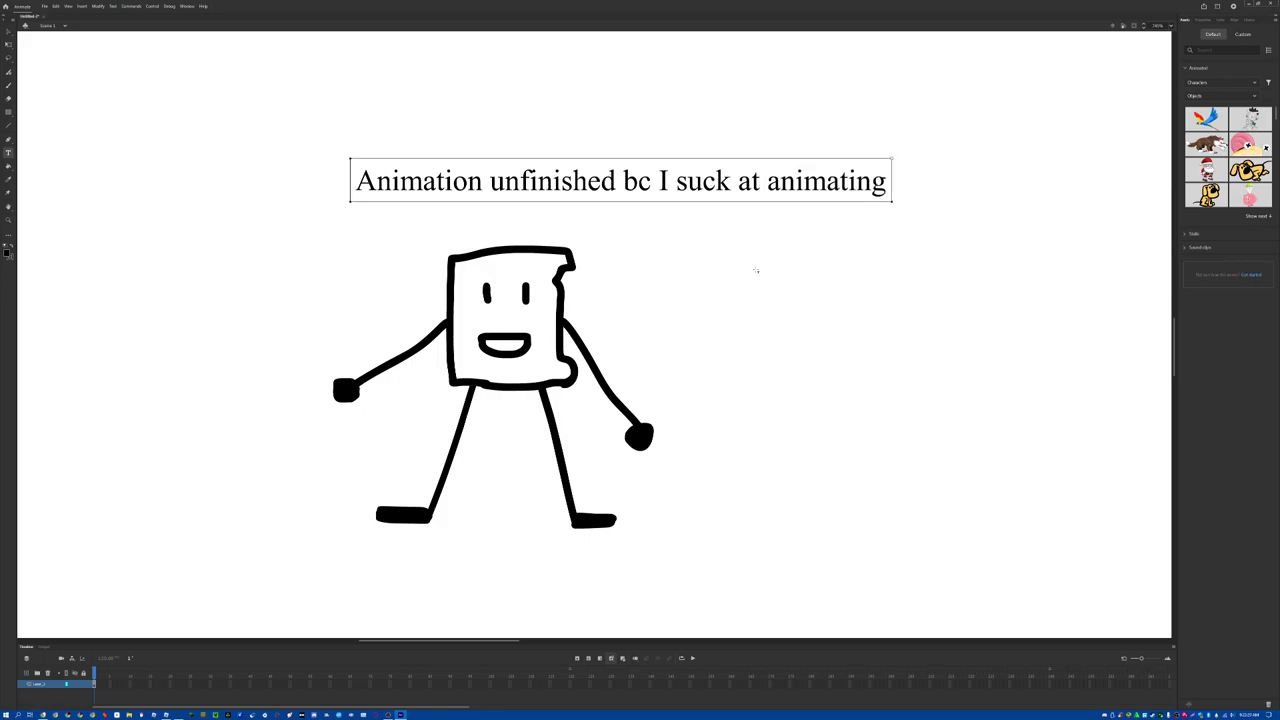
pyautogui.write(' and idk how toi')
pyautogui.press('Return')
pyautogui.write('animate')
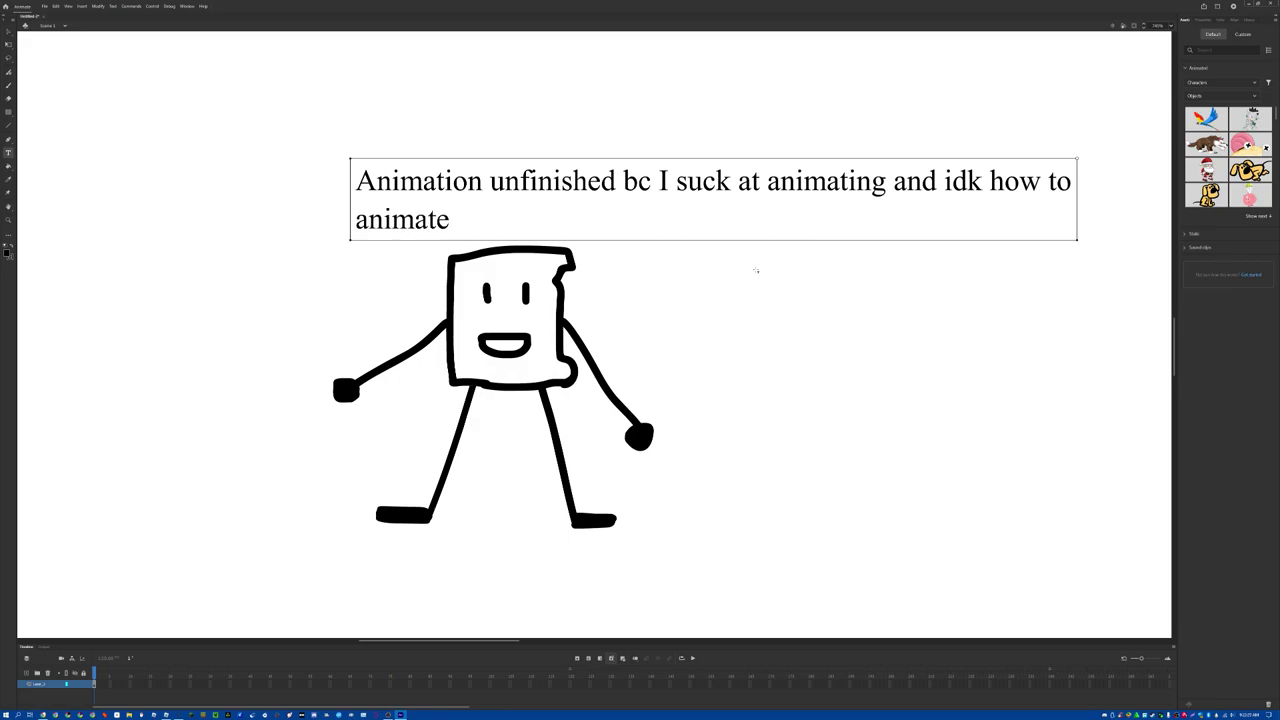
pyautogui.press('Escape')
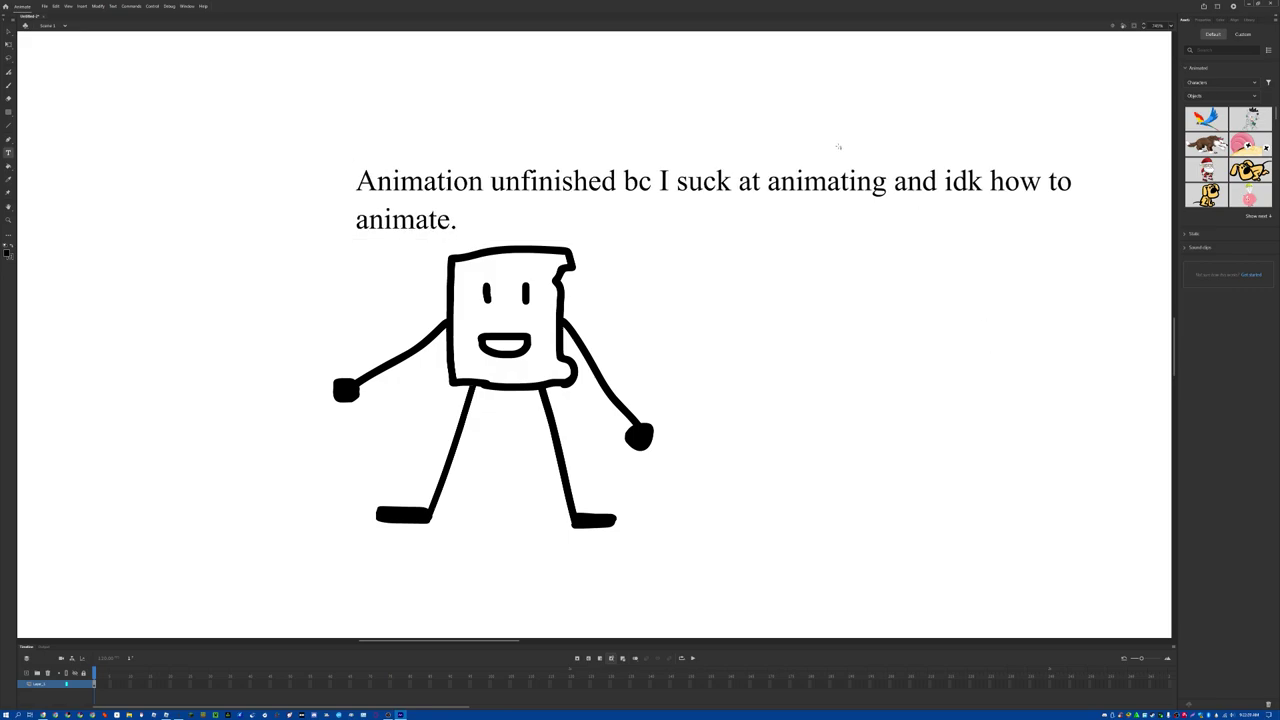
pyautogui.click(786, 195)
pyautogui.moveTo(676, 181); pyautogui.dragTo(458, 220)
pyautogui.click(1079, 192)
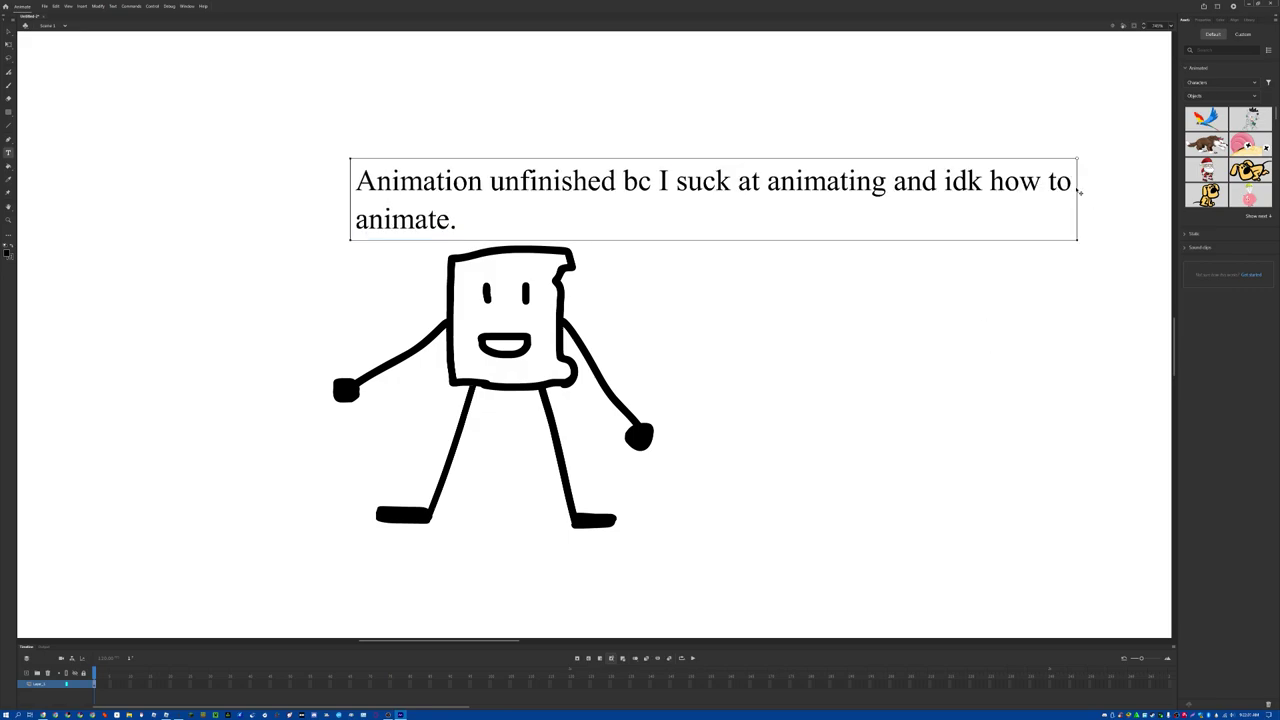
pyautogui.hotkey('shift', 'Left')
pyautogui.hotkey('shift', 'Left')
pyautogui.hotkey('shift', 'Left')
pyautogui.hotkey('shift', 'Left')
pyautogui.hotkey('shift', 'Left')
pyautogui.hotkey('shift', 'Left')
pyautogui.hotkey('shift', 'Left')
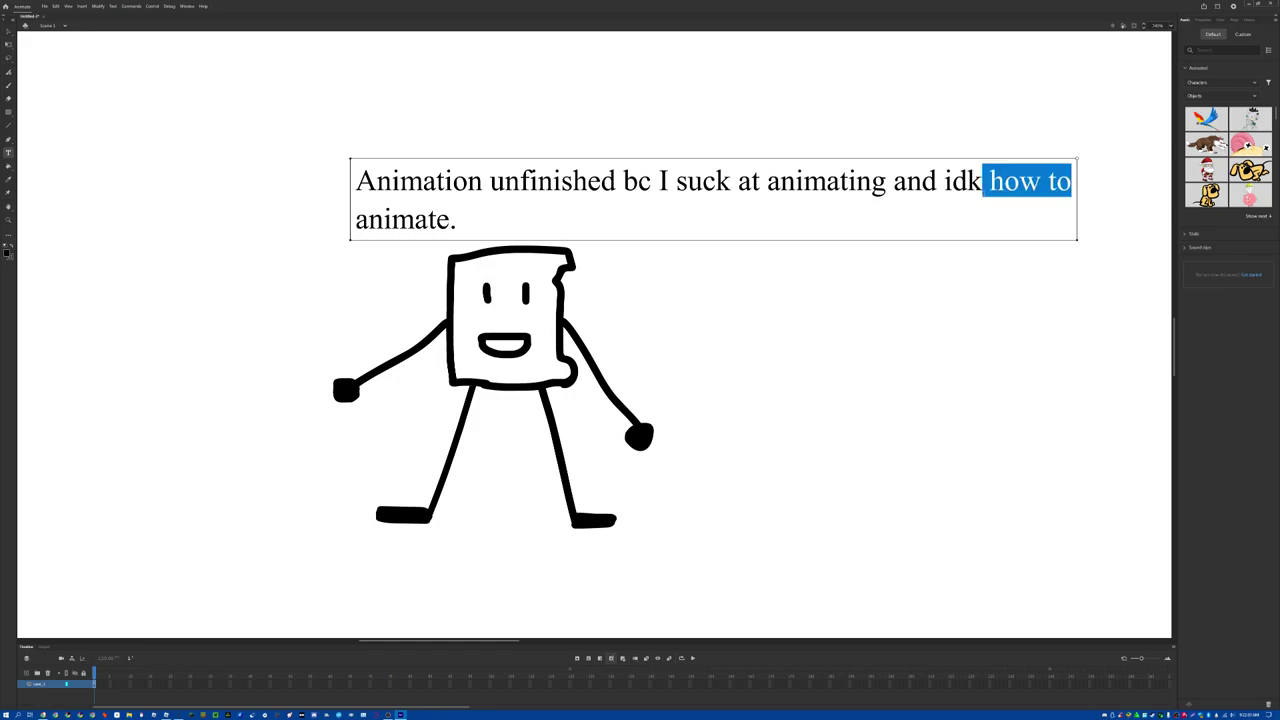
pyautogui.click(752, 188)
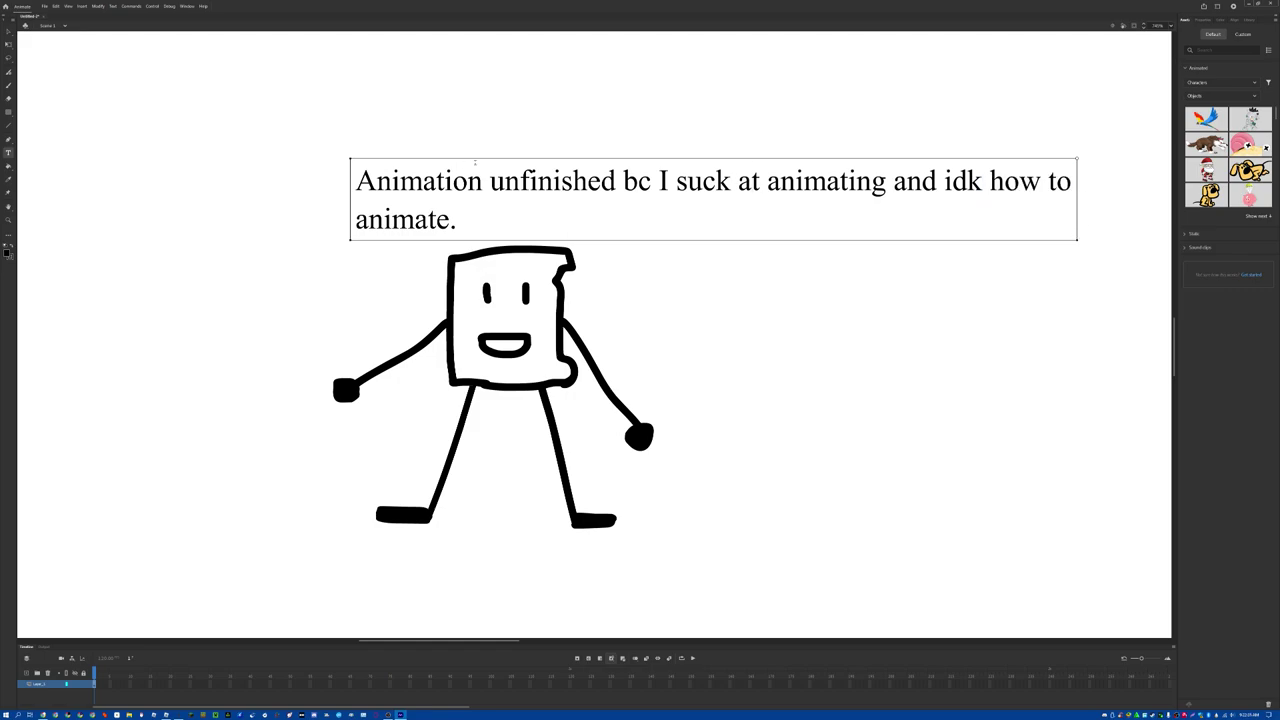
pyautogui.moveTo(484, 181); pyautogui.dragTo(398, 181)
pyautogui.click(428, 150)
pyautogui.click(423, 178)
pyautogui.doubleClick(423, 178)
pyautogui.click(257, 257)
pyautogui.click(355, 188)
pyautogui.hotkey('shift', 'Left')
pyautogui.press('Left')
pyautogui.press('Escape')
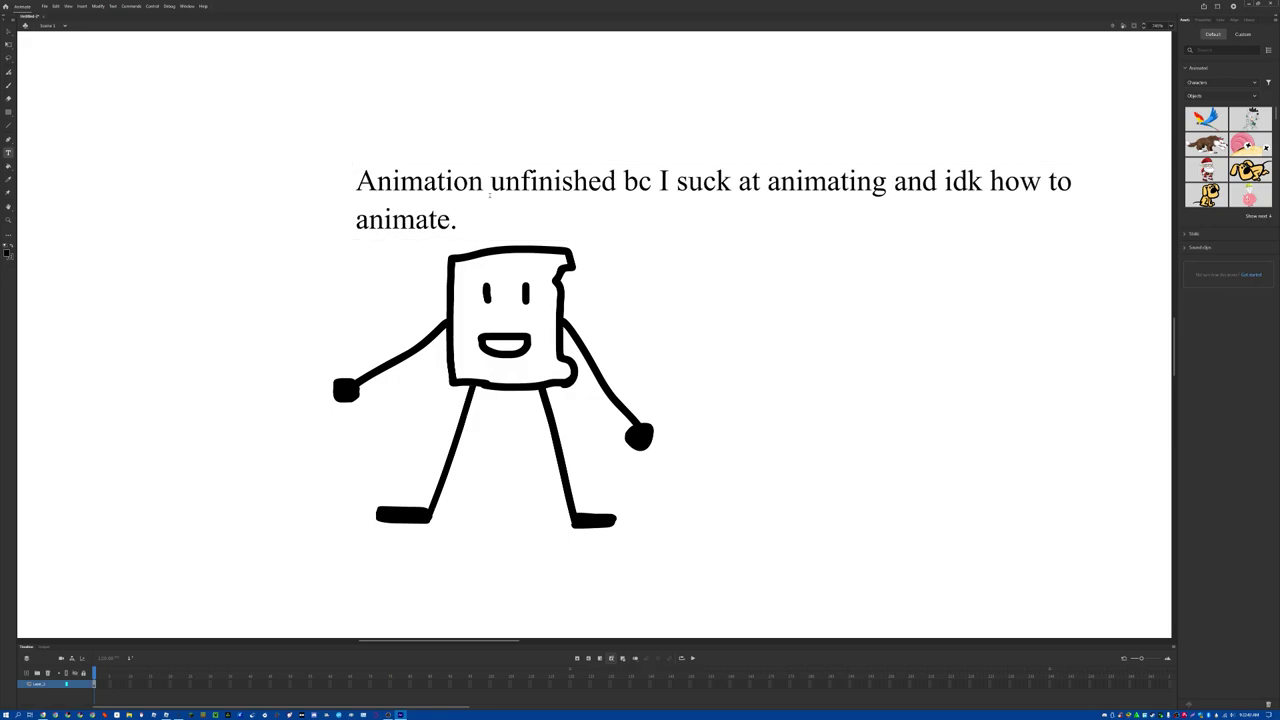
pyautogui.click(489, 190)
pyautogui.hotkey('shift', 'Left')
pyautogui.press('Right')
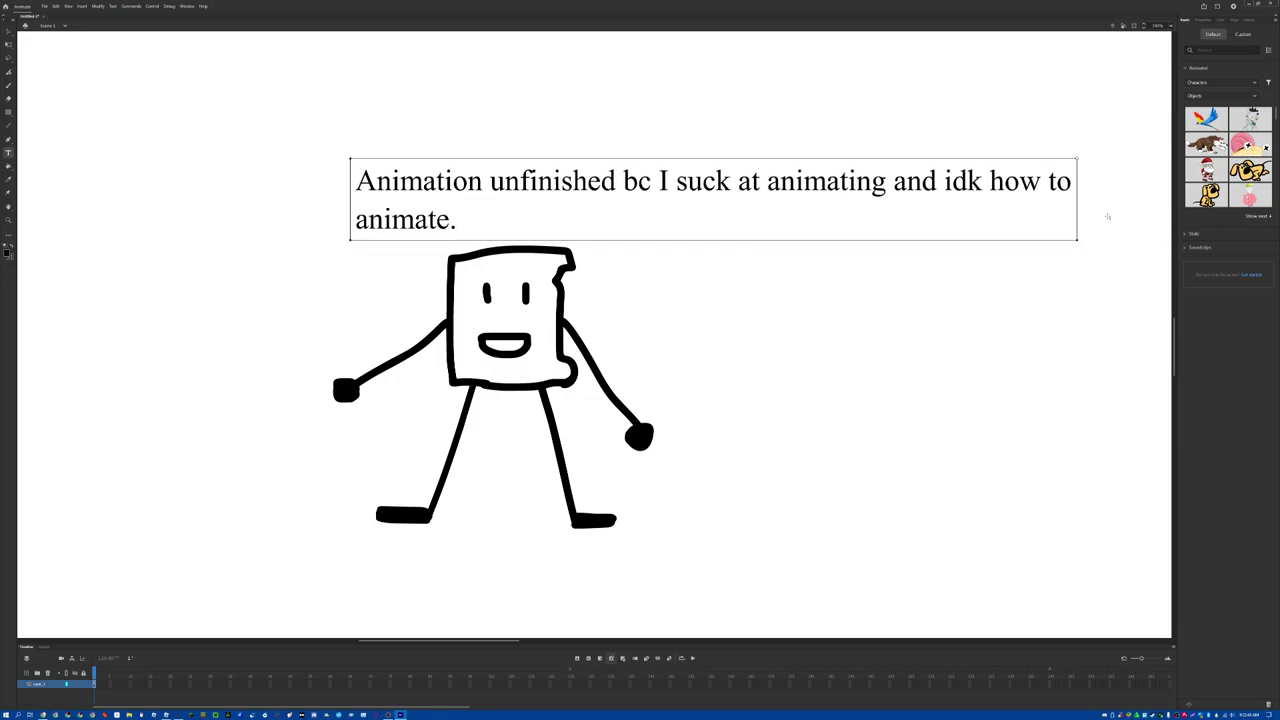
# Widen the caption's text box toward the left so the text starts further left above the figure.
pyautogui.moveTo(1077, 191); pyautogui.dragTo(1171, 232)
pyautogui.press('Escape')
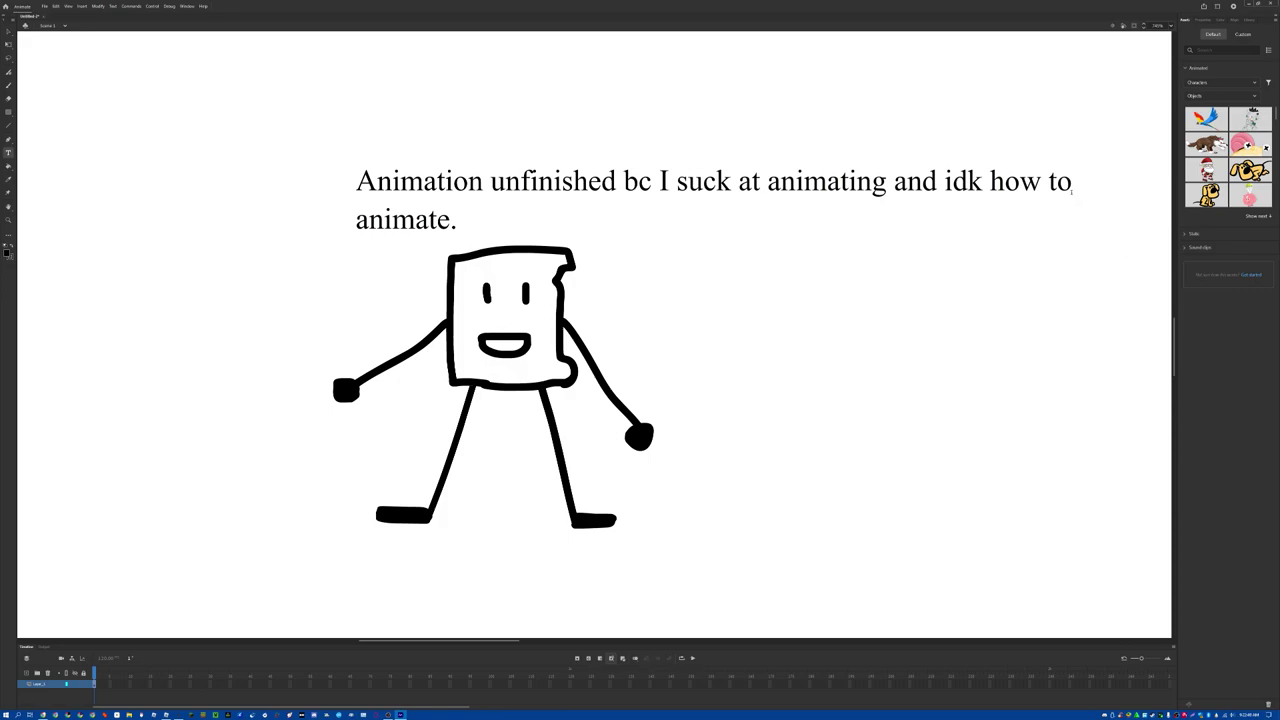
pyautogui.click(1071, 187)
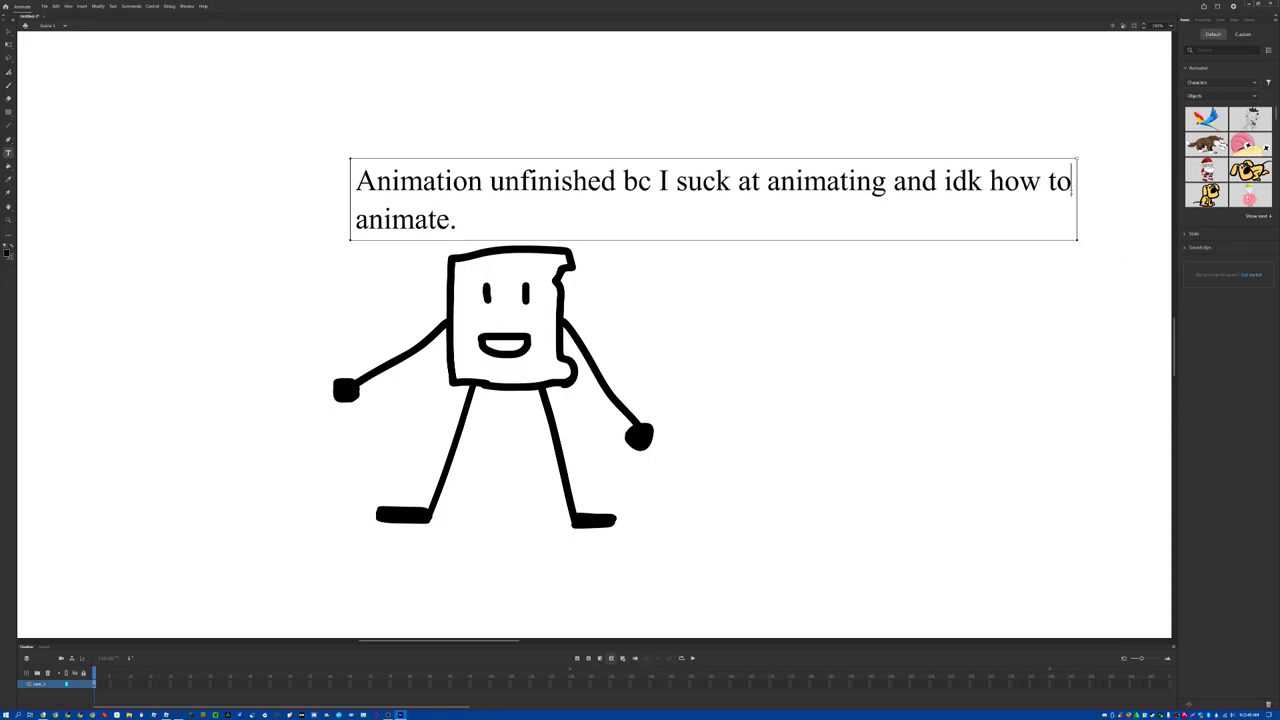
pyautogui.doubleClick(1066, 192)
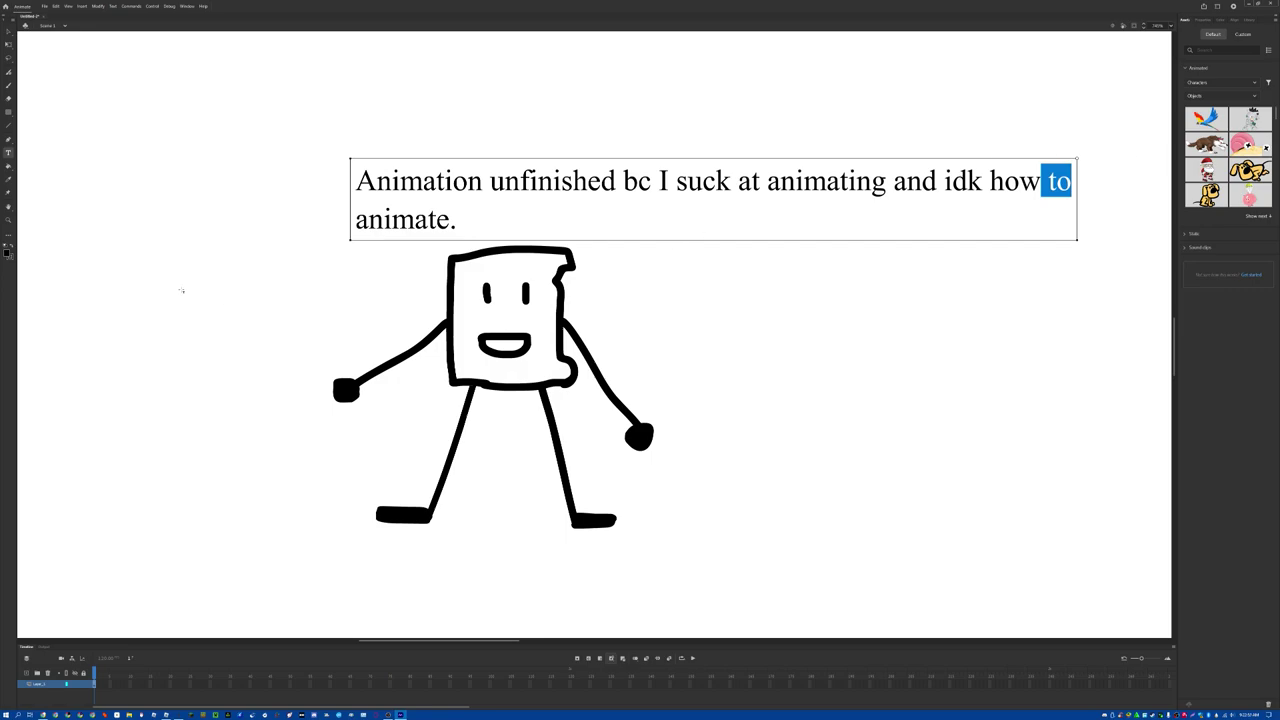
pyautogui.moveTo(326, 144); pyautogui.dragTo(285, 137)
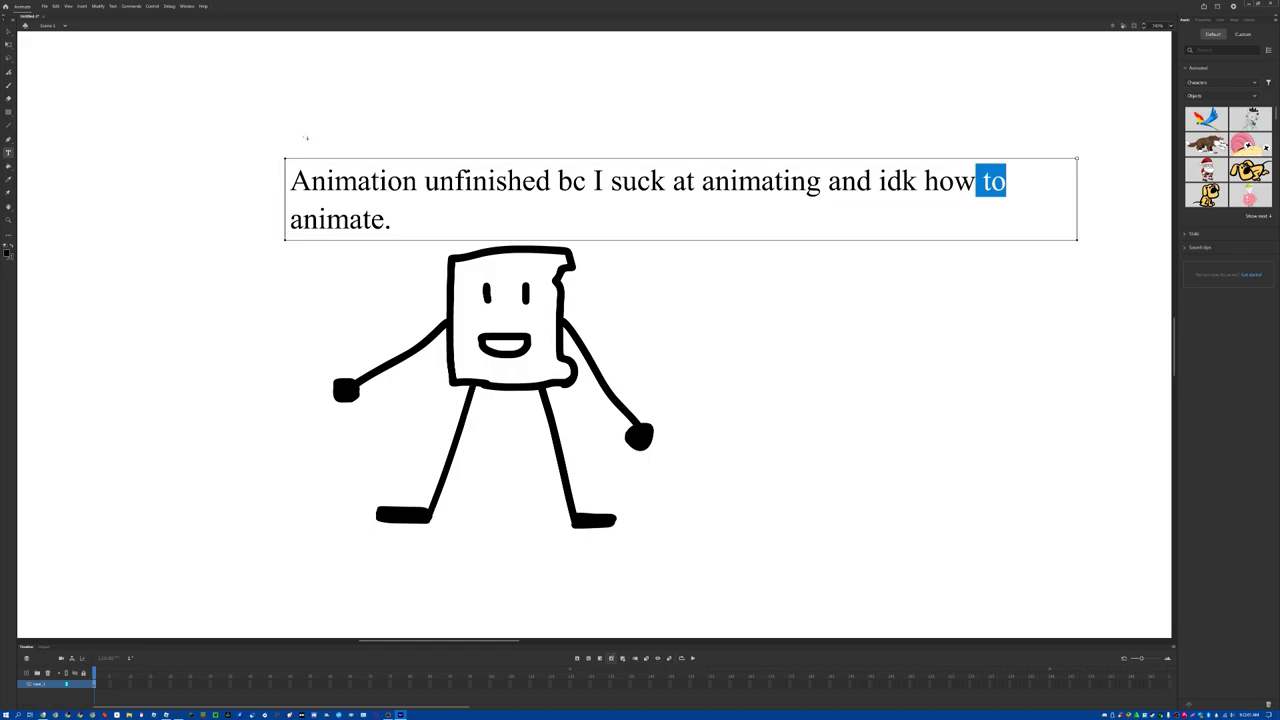
pyautogui.click(1038, 411)
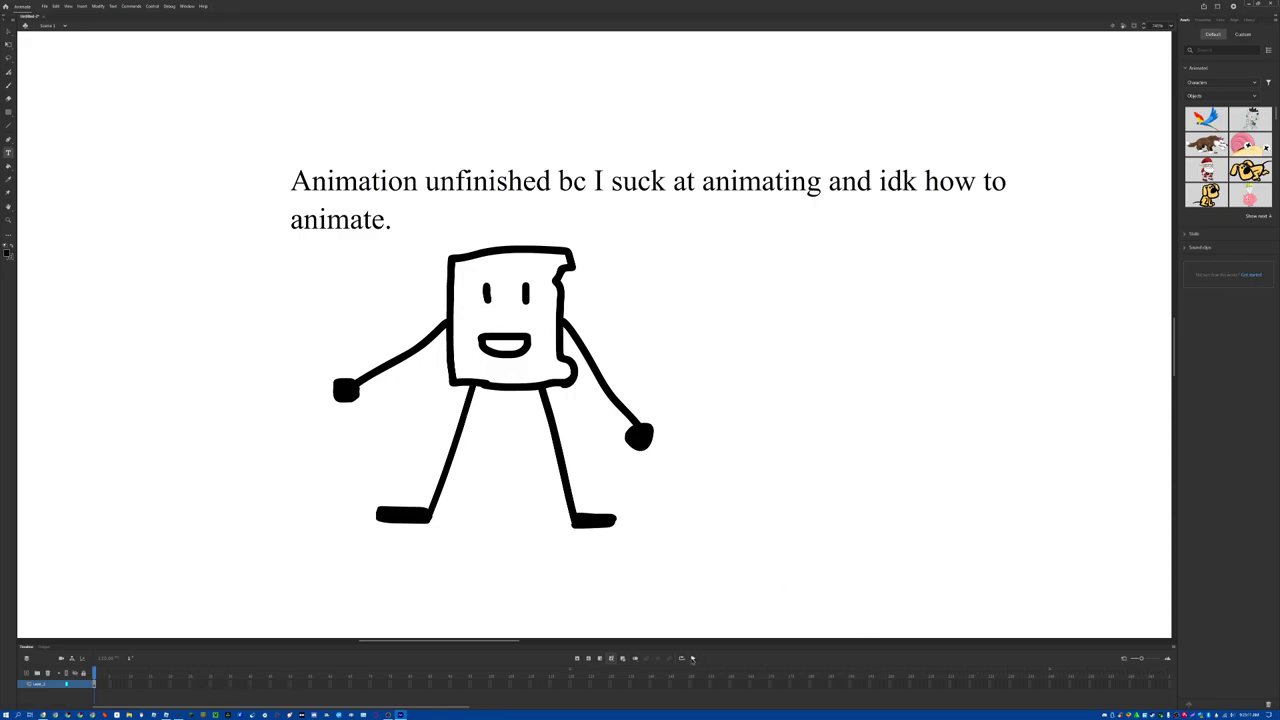
# Insert a keyframe at frame 2 and erase both of the figure's arms in it.
pyautogui.rightClick(100, 682)
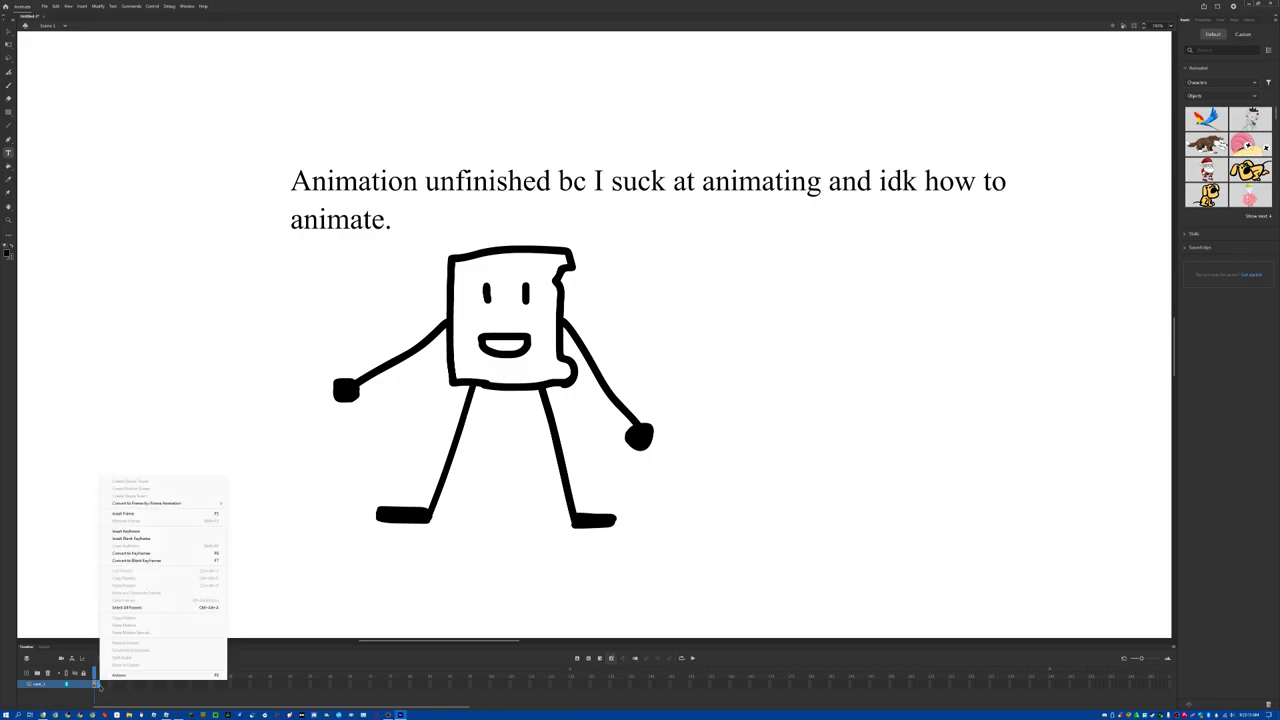
pyautogui.click(128, 513)
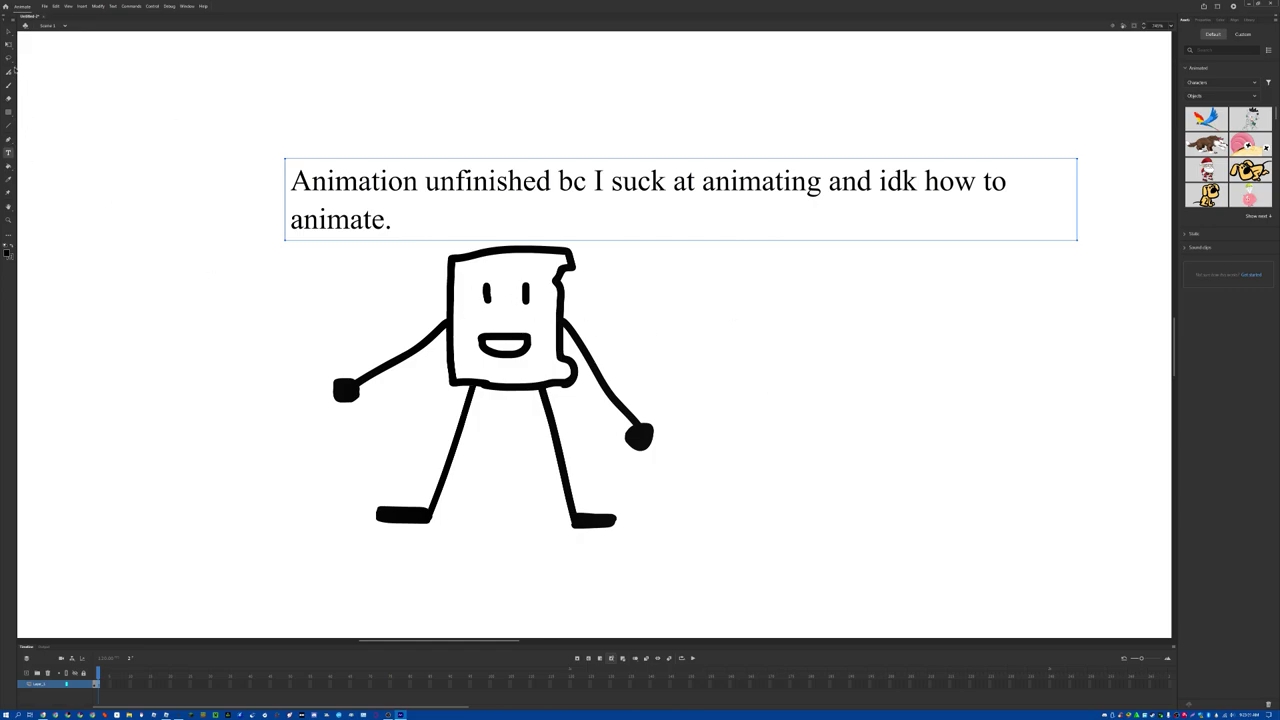
pyautogui.click(9, 98)
pyautogui.moveTo(641, 447)
pyautogui.mouseDown()
pyautogui.moveTo(654, 429)
pyautogui.moveTo(645, 459)
pyautogui.moveTo(639, 443)
pyautogui.moveTo(613, 441)
pyautogui.moveTo(627, 382)
pyautogui.moveTo(610, 412)
pyautogui.moveTo(607, 396)
pyautogui.moveTo(595, 408)
pyautogui.moveTo(606, 364)
pyautogui.moveTo(567, 314)
pyautogui.mouseUp()
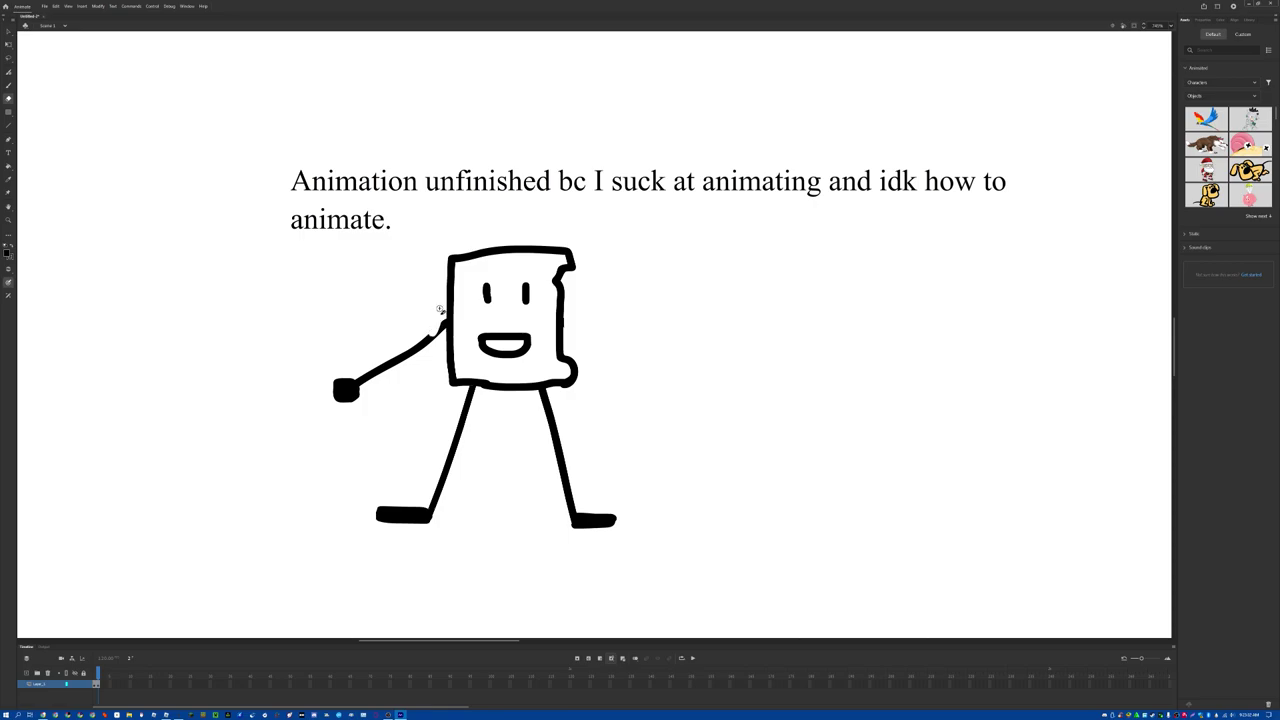
pyautogui.moveTo(440, 310)
pyautogui.mouseDown()
pyautogui.moveTo(422, 343)
pyautogui.moveTo(421, 319)
pyautogui.moveTo(402, 326)
pyautogui.moveTo(404, 355)
pyautogui.moveTo(369, 413)
pyautogui.moveTo(356, 409)
pyautogui.moveTo(356, 361)
pyautogui.moveTo(332, 393)
pyautogui.mouseUp()
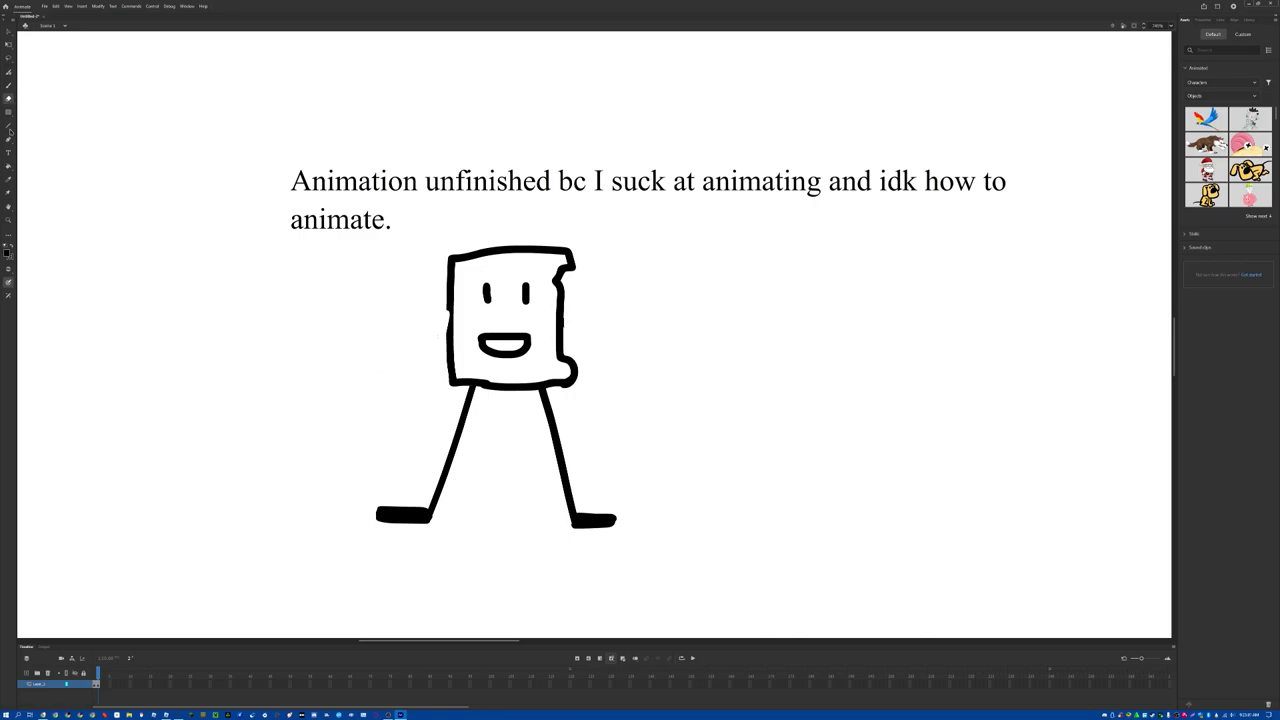
# Repaint both arms in frame 2 in a slightly raised pose, each ending in a solid black hand.
pyautogui.click(8, 85)
pyautogui.moveTo(448, 316)
pyautogui.mouseDown()
pyautogui.moveTo(366, 357)
pyautogui.moveTo(392, 358)
pyautogui.mouseUp()
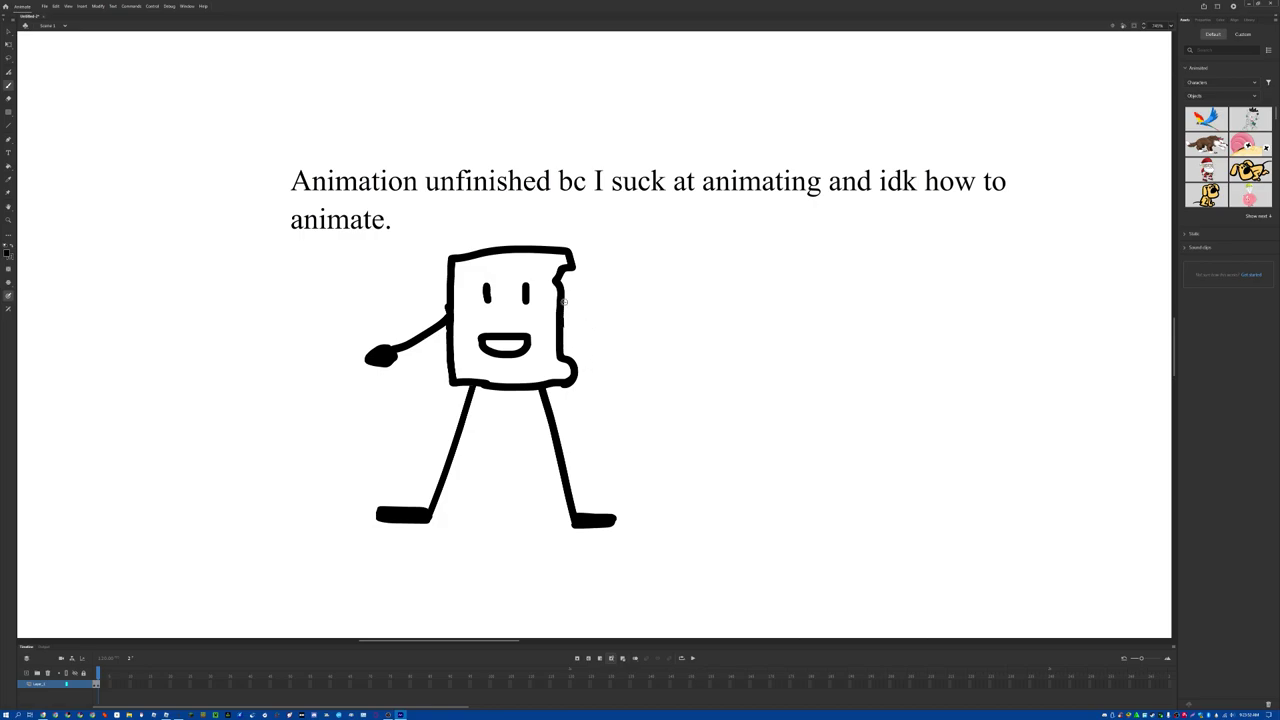
pyautogui.moveTo(562, 316)
pyautogui.mouseDown()
pyautogui.moveTo(630, 378)
pyautogui.moveTo(618, 392)
pyautogui.moveTo(638, 375)
pyautogui.mouseUp()
pyautogui.hotkey('ctrl', 'z')
pyautogui.moveTo(634, 379)
pyautogui.mouseDown()
pyautogui.moveTo(616, 392)
pyautogui.moveTo(638, 388)
pyautogui.mouseUp()
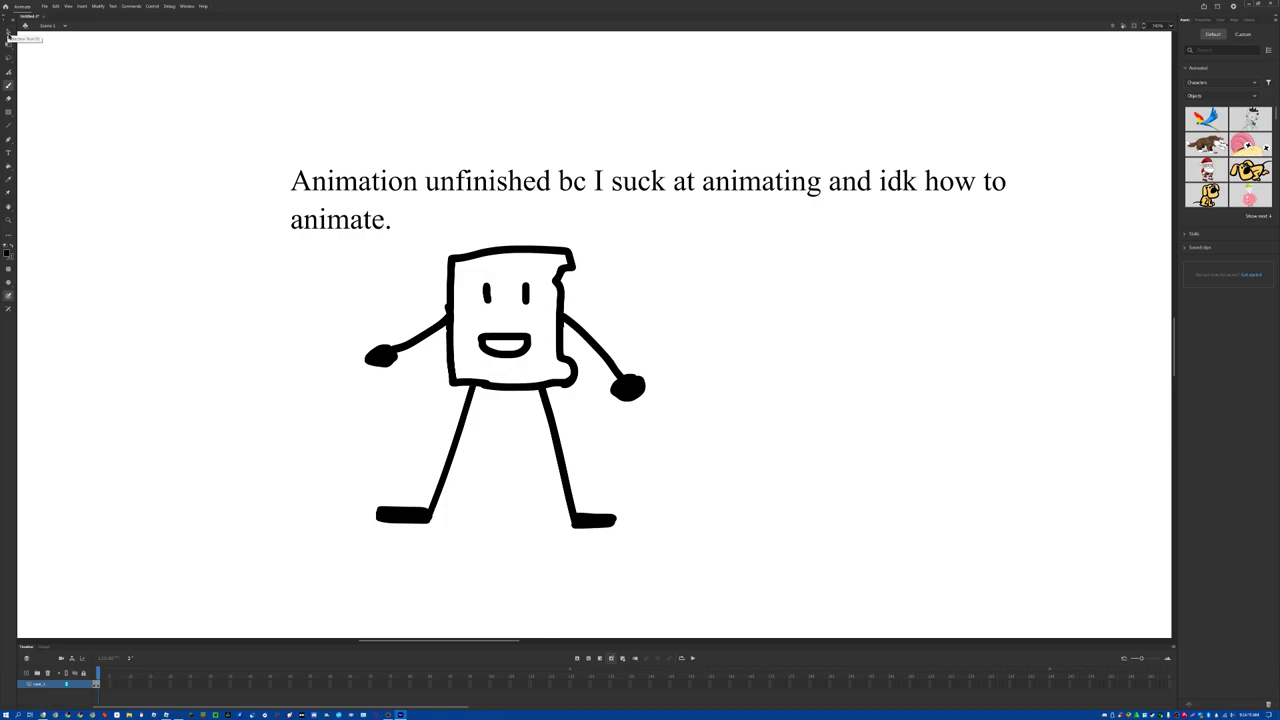
# Return to frame 1 and play the two-frame animation to check the arm movement.
pyautogui.press('v')
pyautogui.click(45, 5)
pyautogui.press('Escape')
pyautogui.moveTo(98, 670); pyautogui.dragTo(88, 668)
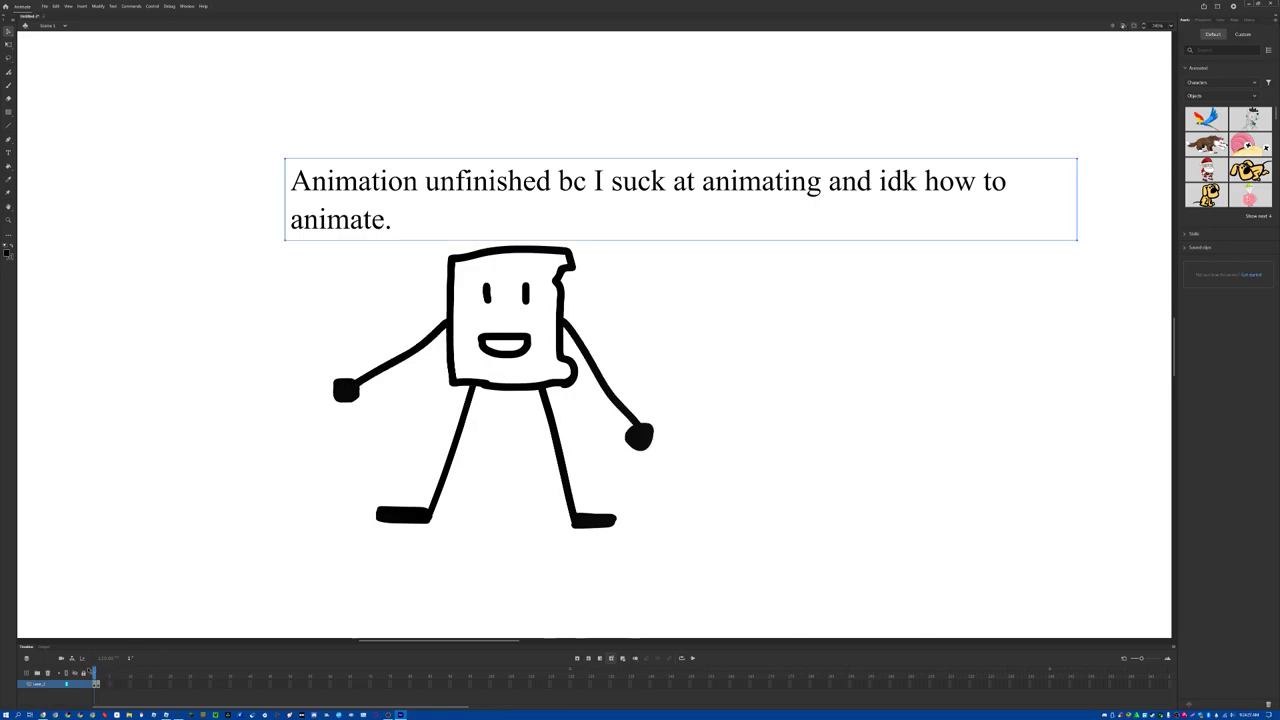
pyautogui.click(692, 658)
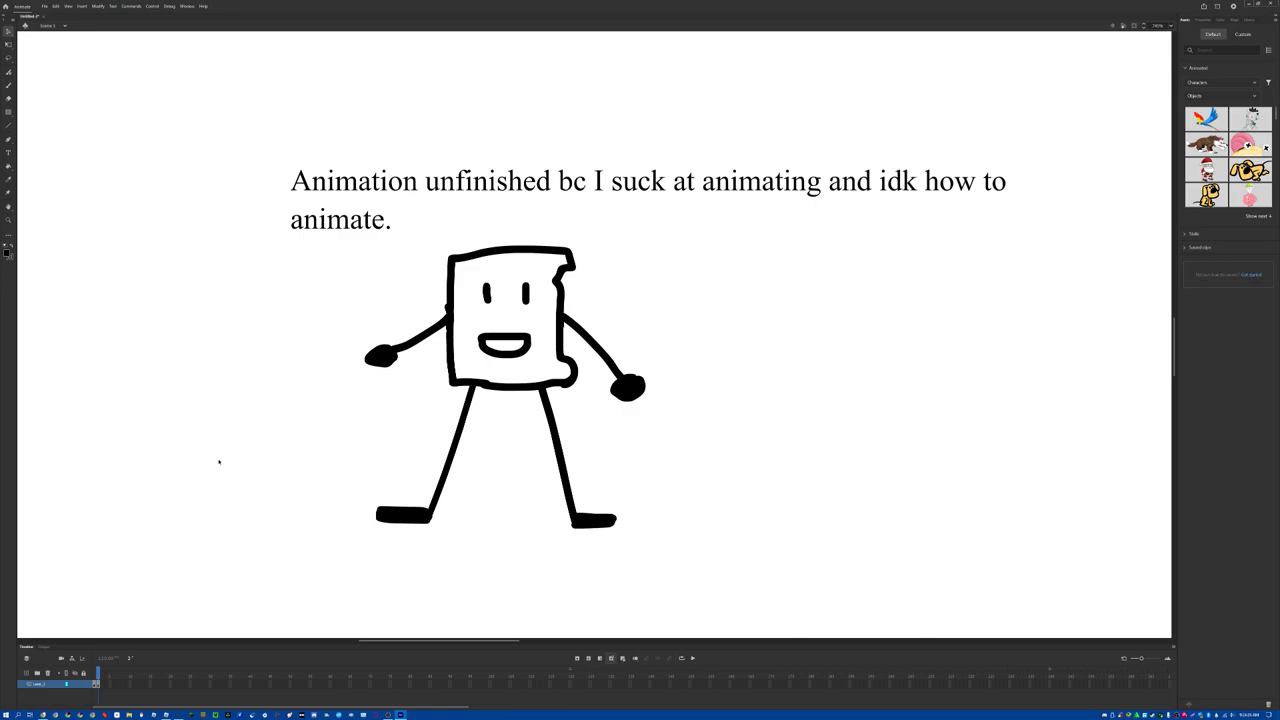
# Add frame 3 to the timeline and erase the entire square figure there, keeping only the caption.
pyautogui.rightClick(103, 687)
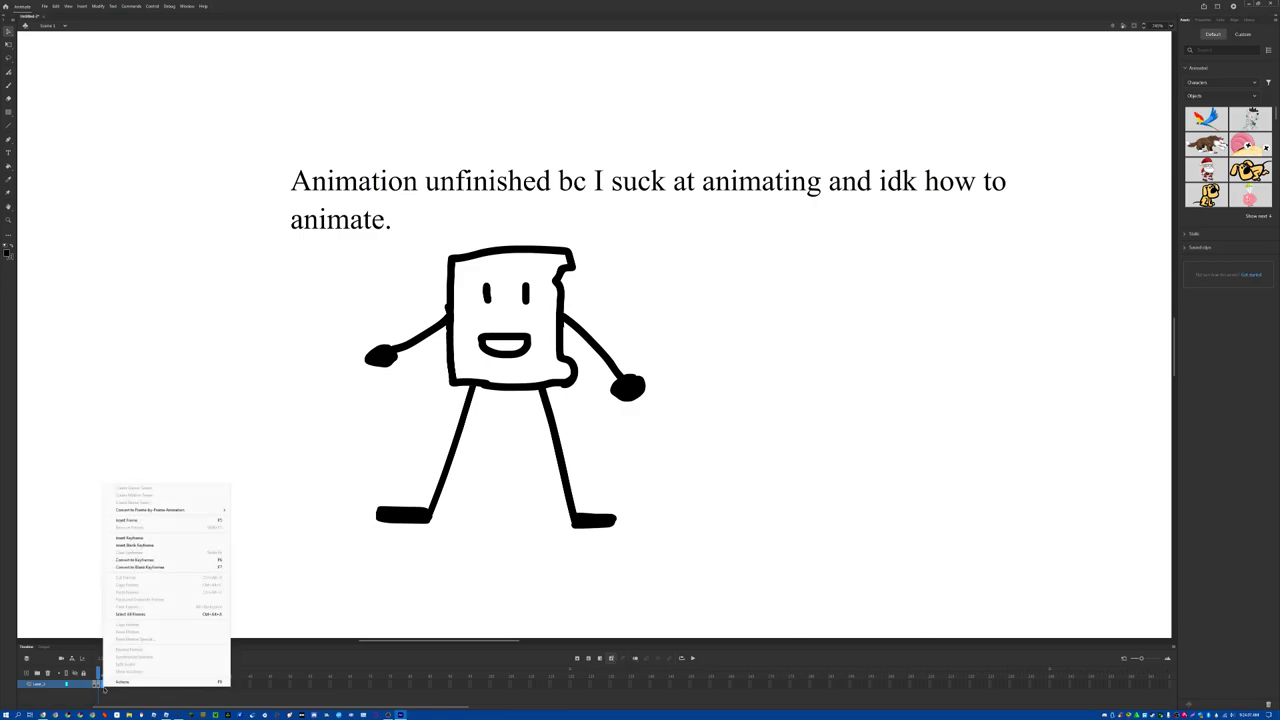
pyautogui.click(159, 521)
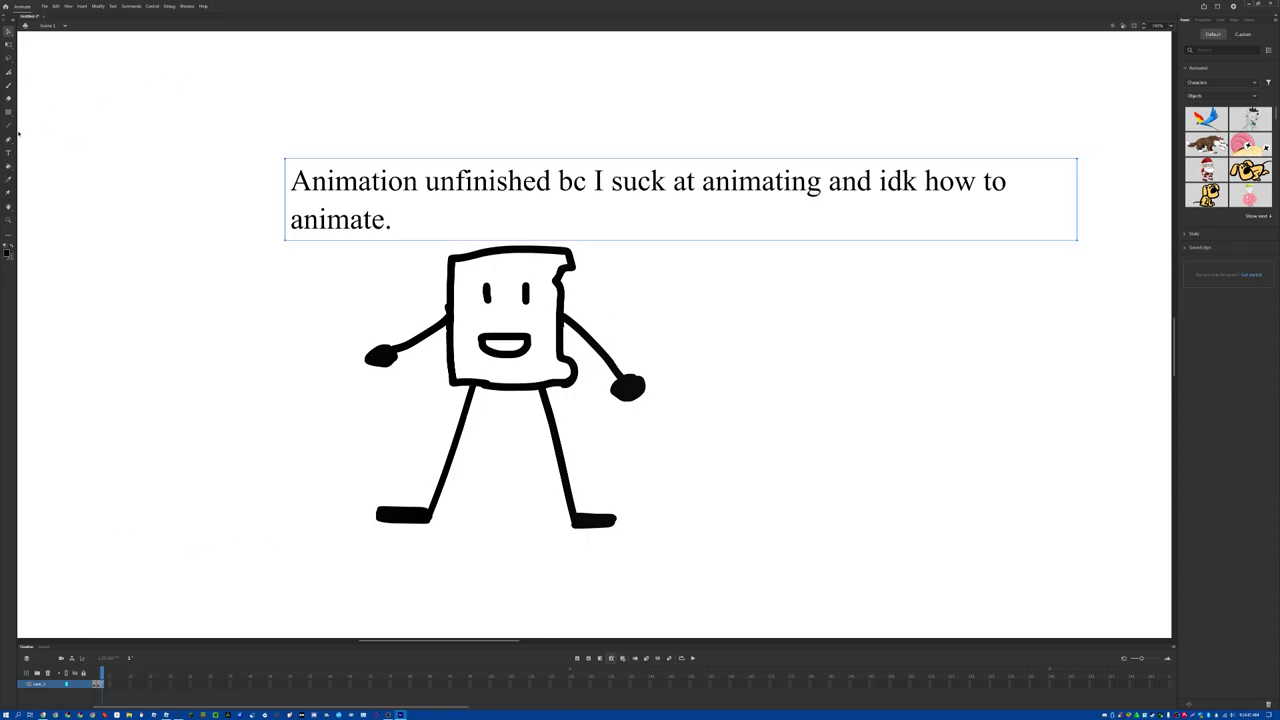
pyautogui.click(9, 99)
pyautogui.moveTo(579, 256)
pyautogui.mouseDown()
pyautogui.moveTo(516, 245)
pyautogui.moveTo(464, 256)
pyautogui.moveTo(553, 270)
pyautogui.moveTo(608, 245)
pyautogui.mouseUp()
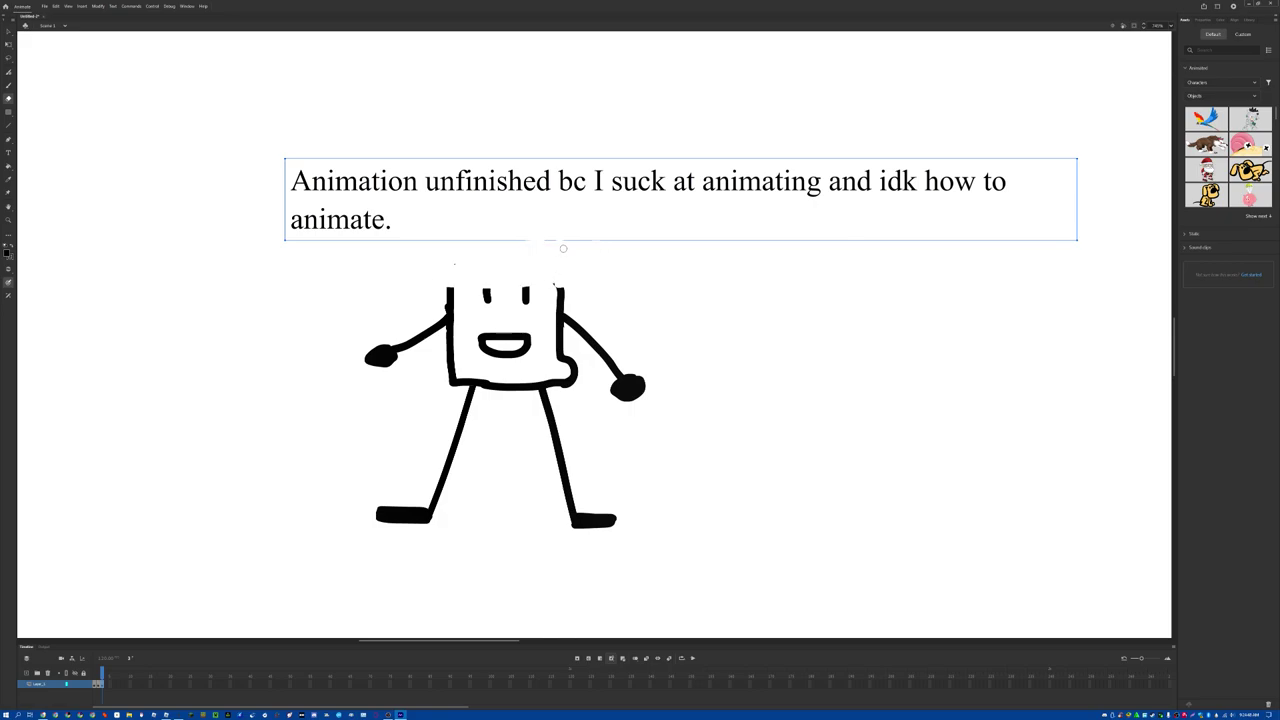
pyautogui.moveTo(426, 301)
pyautogui.mouseDown()
pyautogui.moveTo(462, 291)
pyautogui.moveTo(456, 264)
pyautogui.moveTo(457, 317)
pyautogui.moveTo(464, 307)
pyautogui.moveTo(437, 319)
pyautogui.moveTo(405, 377)
pyautogui.moveTo(373, 378)
pyautogui.moveTo(429, 346)
pyautogui.moveTo(398, 352)
pyautogui.moveTo(409, 334)
pyautogui.moveTo(477, 373)
pyautogui.moveTo(408, 393)
pyautogui.moveTo(404, 373)
pyautogui.moveTo(449, 398)
pyautogui.moveTo(513, 388)
pyautogui.moveTo(466, 367)
pyautogui.moveTo(560, 376)
pyautogui.moveTo(508, 383)
pyautogui.moveTo(490, 400)
pyautogui.moveTo(511, 374)
pyautogui.moveTo(623, 346)
pyautogui.moveTo(605, 344)
pyautogui.moveTo(646, 366)
pyautogui.moveTo(627, 367)
pyautogui.moveTo(623, 394)
pyautogui.mouseUp()
pyautogui.moveTo(585, 347)
pyautogui.mouseDown()
pyautogui.moveTo(598, 316)
pyautogui.moveTo(567, 273)
pyautogui.moveTo(522, 296)
pyautogui.moveTo(521, 314)
pyautogui.moveTo(469, 311)
pyautogui.moveTo(478, 291)
pyautogui.moveTo(485, 336)
pyautogui.moveTo(509, 332)
pyautogui.moveTo(482, 332)
pyautogui.moveTo(516, 345)
pyautogui.moveTo(523, 323)
pyautogui.moveTo(568, 329)
pyautogui.moveTo(538, 360)
pyautogui.moveTo(497, 349)
pyautogui.moveTo(517, 360)
pyautogui.moveTo(475, 375)
pyautogui.moveTo(534, 434)
pyautogui.moveTo(557, 419)
pyautogui.moveTo(554, 469)
pyautogui.moveTo(538, 486)
pyautogui.moveTo(545, 478)
pyautogui.moveTo(562, 531)
pyautogui.moveTo(563, 512)
pyautogui.moveTo(582, 523)
pyautogui.moveTo(614, 522)
pyautogui.mouseUp()
pyautogui.moveTo(491, 451)
pyautogui.mouseDown()
pyautogui.moveTo(452, 462)
pyautogui.moveTo(455, 433)
pyautogui.mouseUp()
pyautogui.moveTo(409, 470)
pyautogui.mouseDown()
pyautogui.moveTo(443, 486)
pyautogui.moveTo(426, 515)
pyautogui.moveTo(402, 504)
pyautogui.mouseUp()
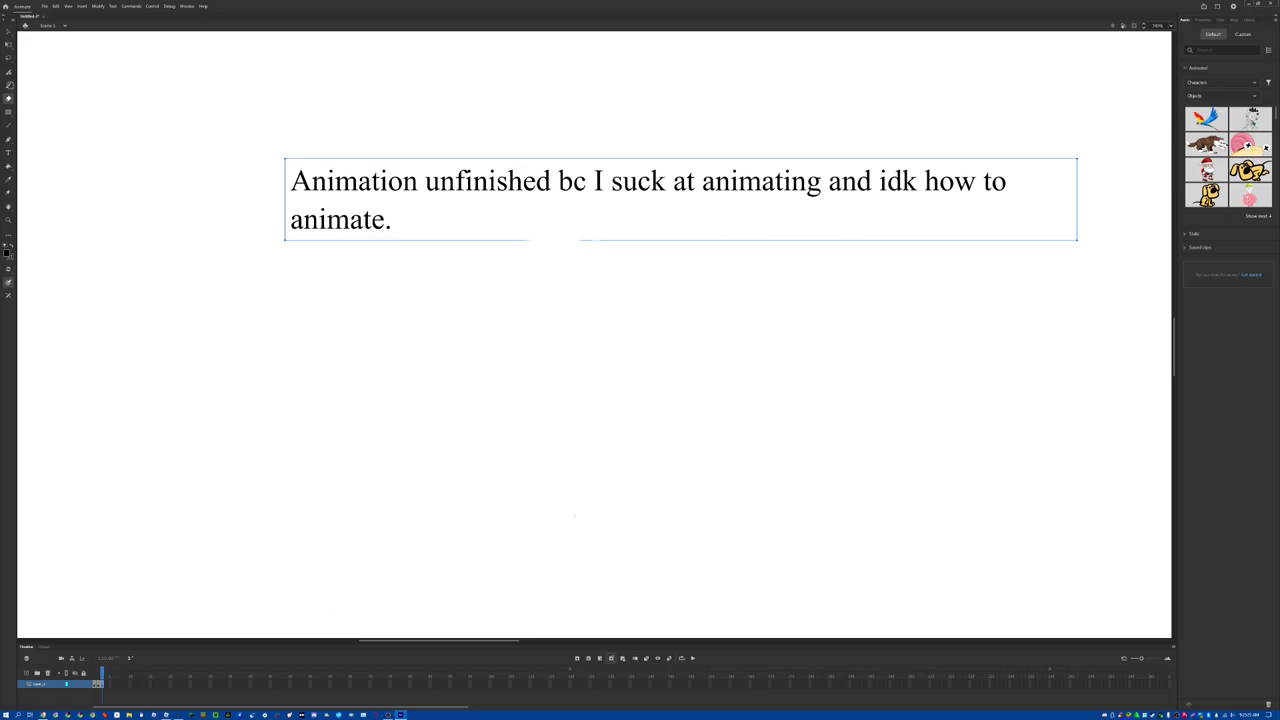
# Paint a new black square outline below the caption with the brush in frame 3.
pyautogui.click(8, 85)
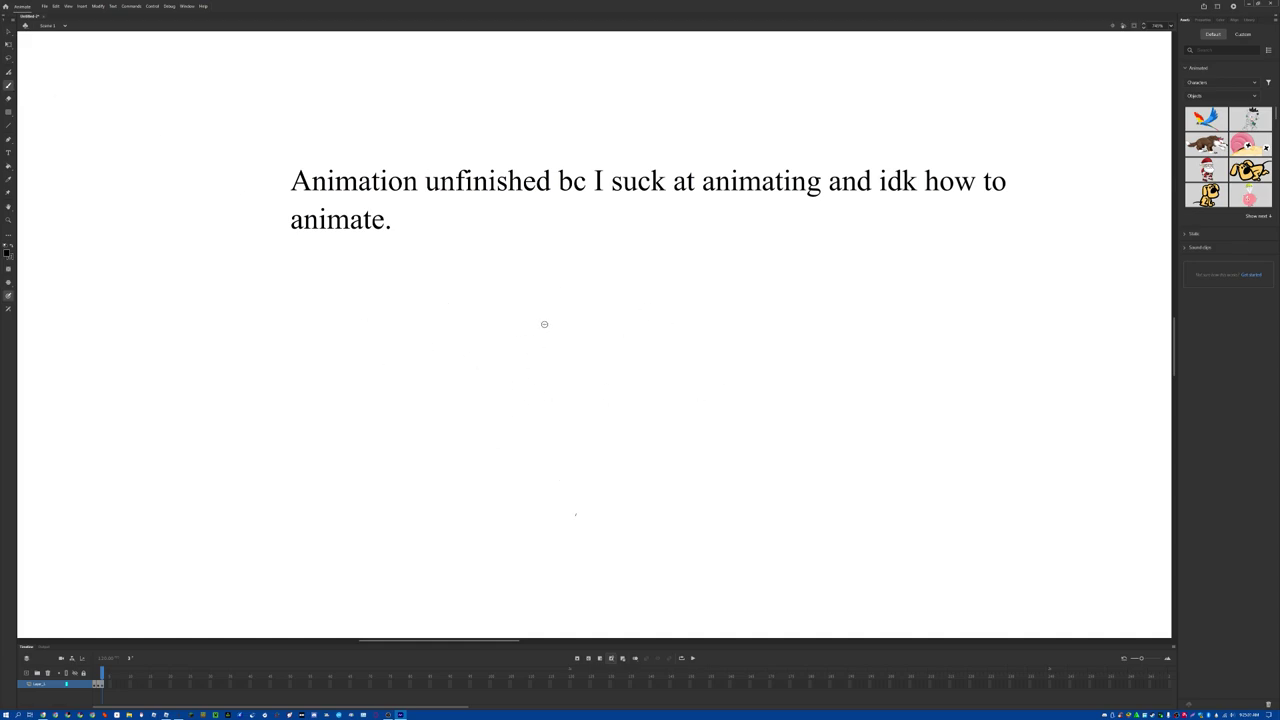
pyautogui.moveTo(449, 303)
pyautogui.mouseDown()
pyautogui.moveTo(451, 420)
pyautogui.moveTo(568, 447)
pyautogui.moveTo(565, 303)
pyautogui.moveTo(449, 303)
pyautogui.mouseUp()
pyautogui.click(494, 344)
pyautogui.moveTo(494, 344)
pyautogui.mouseDown()
pyautogui.moveTo(532, 340)
pyautogui.moveTo(523, 361)
pyautogui.moveTo(478, 363)
pyautogui.moveTo(500, 385)
pyautogui.moveTo(522, 360)
pyautogui.mouseUp()
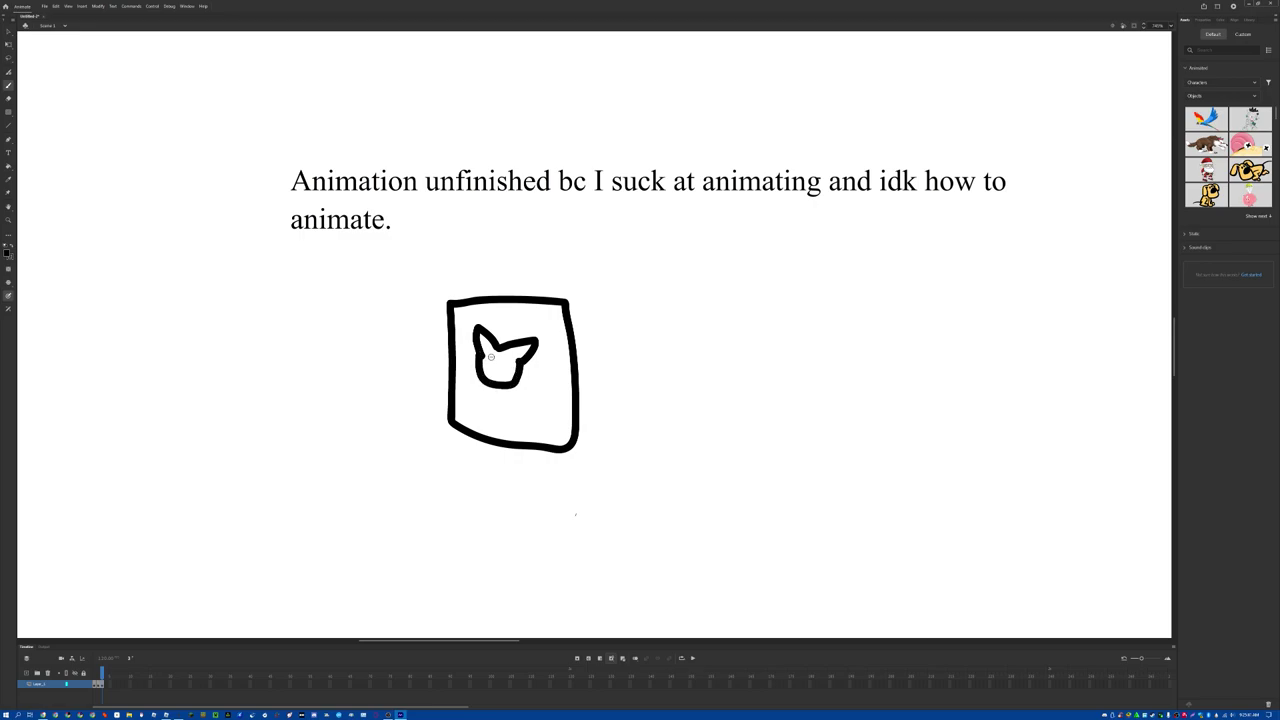
pyautogui.moveTo(491, 367); pyautogui.dragTo(508, 366)
pyautogui.click(469, 347)
pyautogui.click(547, 356)
pyautogui.hotkey('ctrl', 'z')
pyautogui.hotkey('ctrl', 'z')
pyautogui.hotkey('ctrl', 'z')
pyautogui.hotkey('ctrl', 'z')
pyautogui.hotkey('ctrl', 'z')
pyautogui.hotkey('ctrl', 'z')
pyautogui.hotkey('ctrl', 'z')
pyautogui.hotkey('ctrl', 'z')
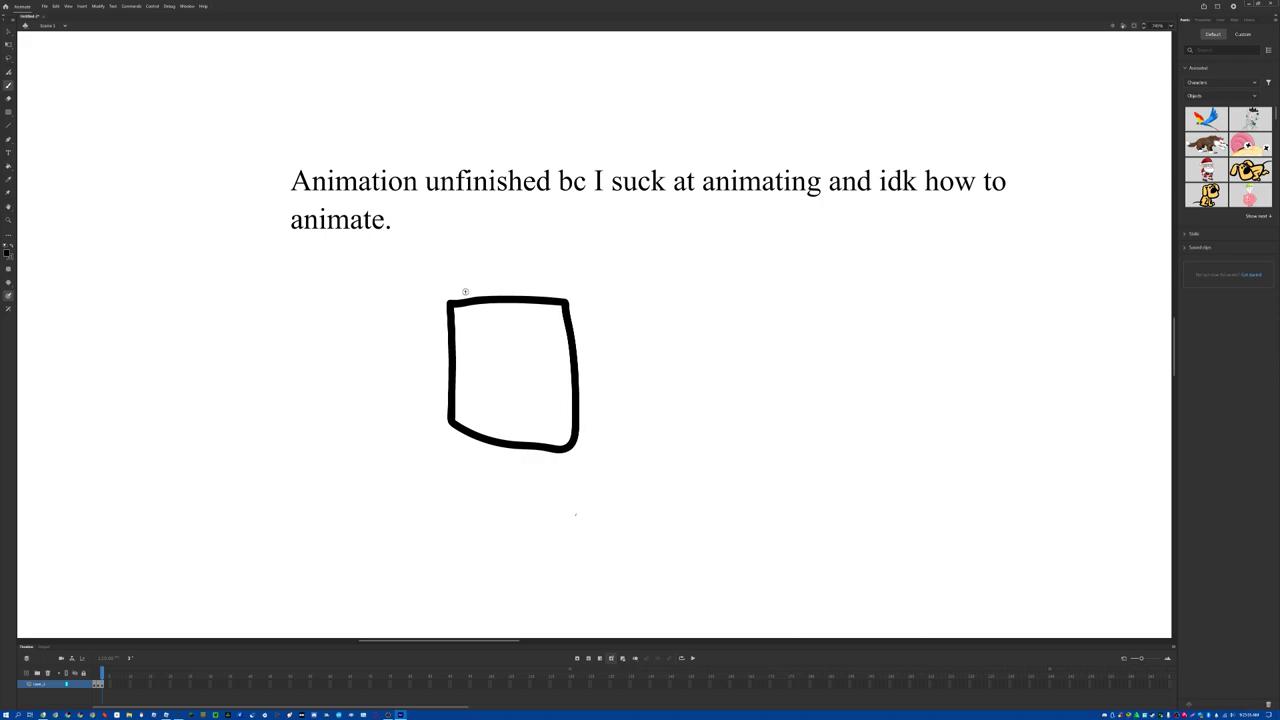
# Paint a larger outline around the square and a small smiling cat face with whiskers at its center.
pyautogui.moveTo(445, 299)
pyautogui.mouseDown()
pyautogui.moveTo(432, 352)
pyautogui.moveTo(443, 442)
pyautogui.moveTo(553, 459)
pyautogui.moveTo(591, 437)
pyautogui.moveTo(593, 323)
pyautogui.moveTo(580, 288)
pyautogui.moveTo(470, 276)
pyautogui.moveTo(442, 294)
pyautogui.mouseUp()
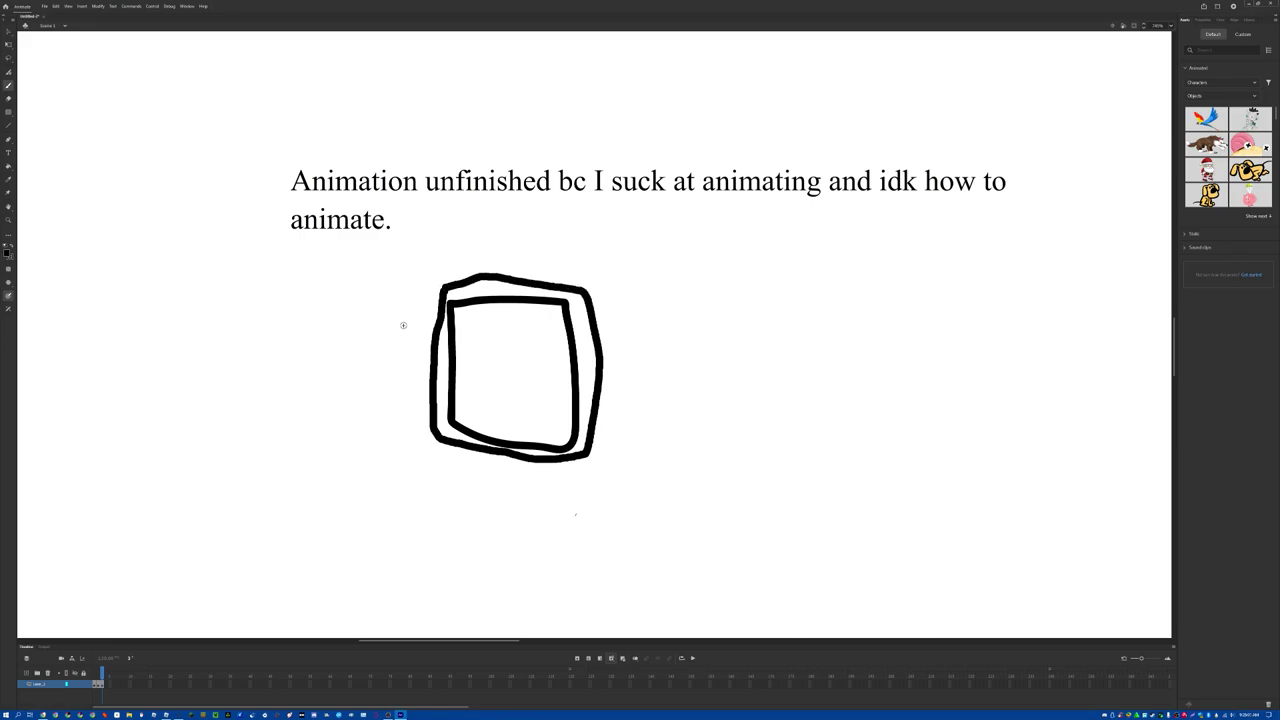
pyautogui.moveTo(501, 353)
pyautogui.mouseDown()
pyautogui.moveTo(486, 348)
pyautogui.moveTo(494, 330)
pyautogui.moveTo(502, 350)
pyautogui.moveTo(541, 337)
pyautogui.moveTo(532, 355)
pyautogui.moveTo(496, 354)
pyautogui.moveTo(528, 382)
pyautogui.moveTo(536, 352)
pyautogui.moveTo(521, 372)
pyautogui.moveTo(556, 367)
pyautogui.moveTo(540, 401)
pyautogui.moveTo(475, 357)
pyautogui.mouseUp()
pyautogui.click(520, 366)
pyautogui.moveTo(491, 369); pyautogui.dragTo(466, 375)
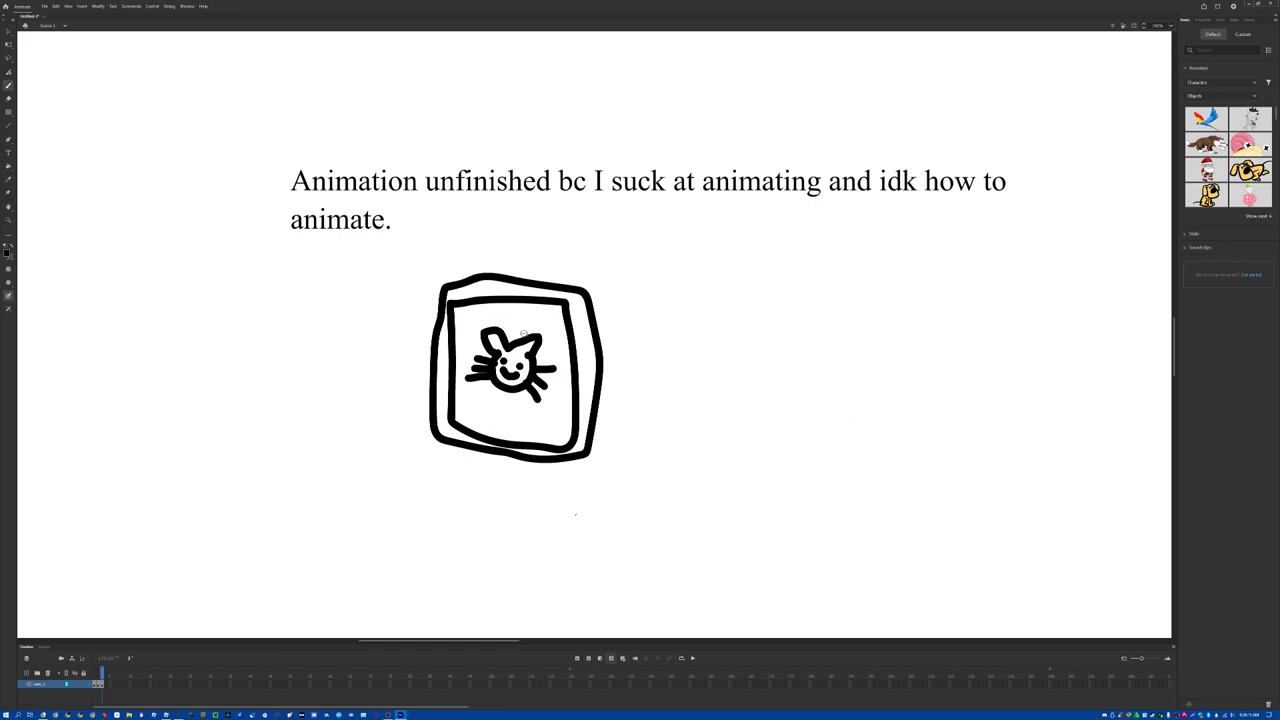
# Paint two dot eyes on either side of the cat face and a curved smile beneath it.
pyautogui.moveTo(469, 334); pyautogui.dragTo(470, 341)
pyautogui.moveTo(554, 340); pyautogui.dragTo(555, 352)
pyautogui.moveTo(479, 400); pyautogui.dragTo(546, 417)
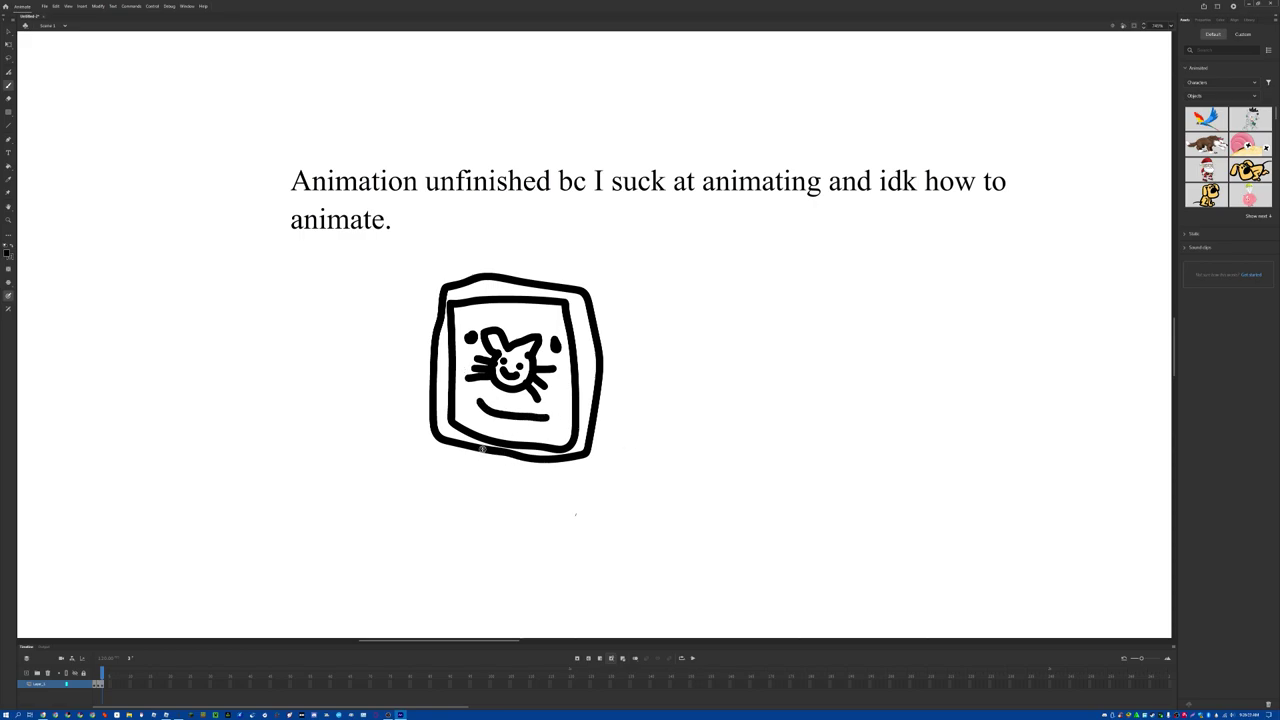
# Paint two short legs with feet below the body and two lowered arms ending in solid black hands.
pyautogui.moveTo(478, 452)
pyautogui.mouseDown()
pyautogui.moveTo(467, 509)
pyautogui.moveTo(442, 496)
pyautogui.moveTo(462, 500)
pyautogui.mouseUp()
pyautogui.moveTo(563, 459)
pyautogui.mouseDown()
pyautogui.moveTo(566, 506)
pyautogui.moveTo(537, 505)
pyautogui.mouseUp()
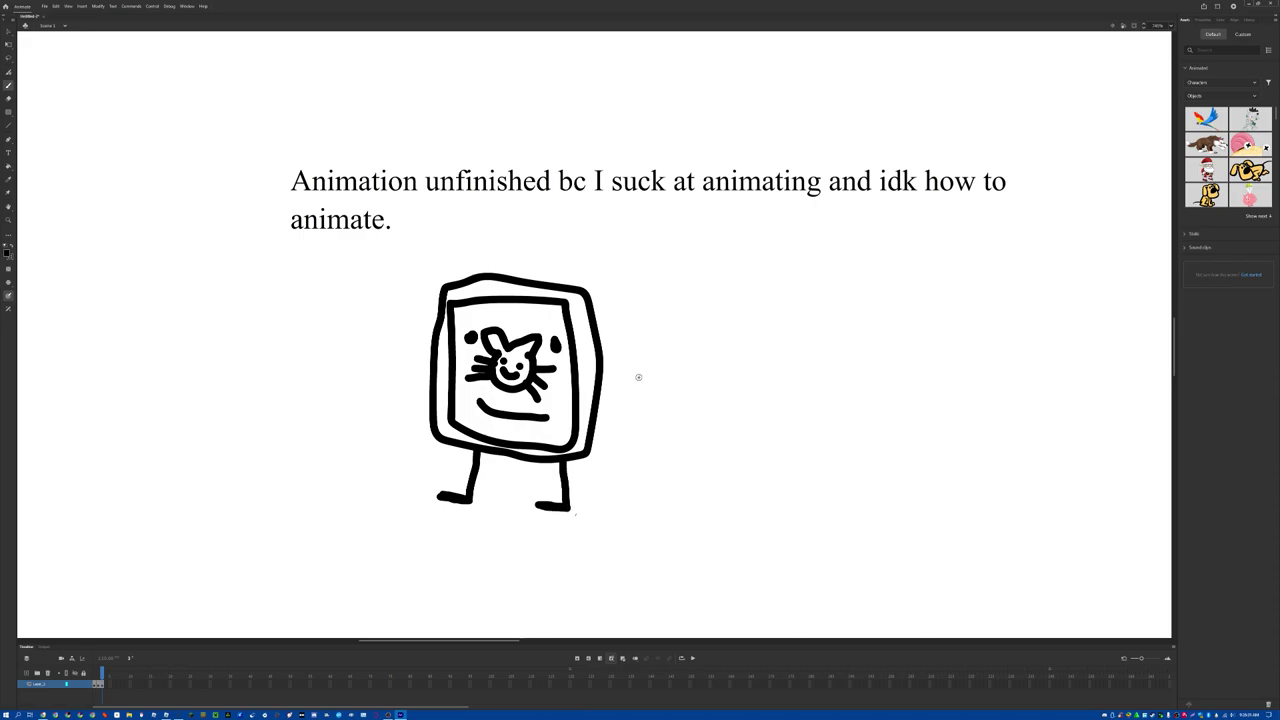
pyautogui.moveTo(602, 385); pyautogui.dragTo(629, 462)
pyautogui.moveTo(429, 373); pyautogui.dragTo(365, 427)
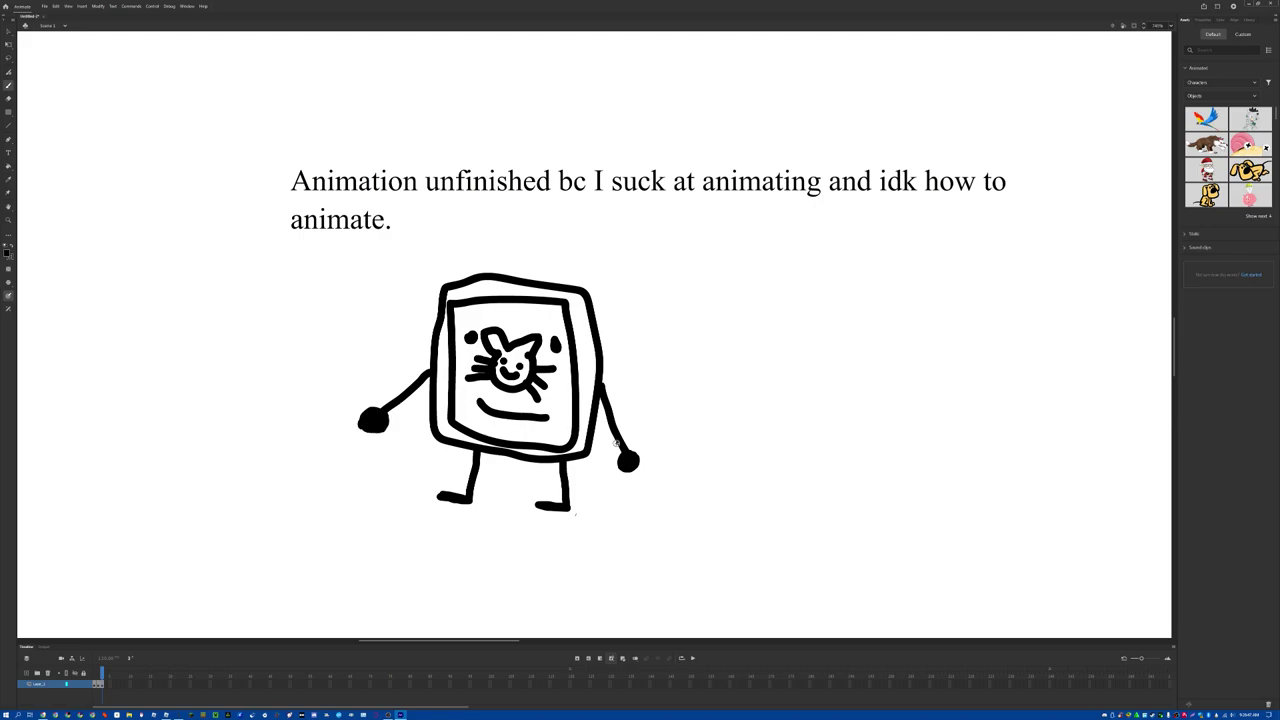